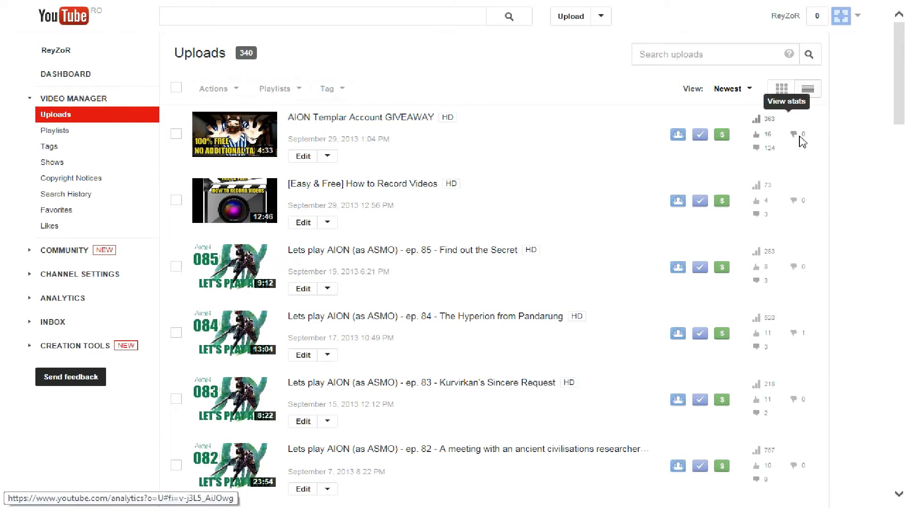
# Review the giveaway video's comments, then switch to the giveaway list document in Word.
pyautogui.click(767, 149)
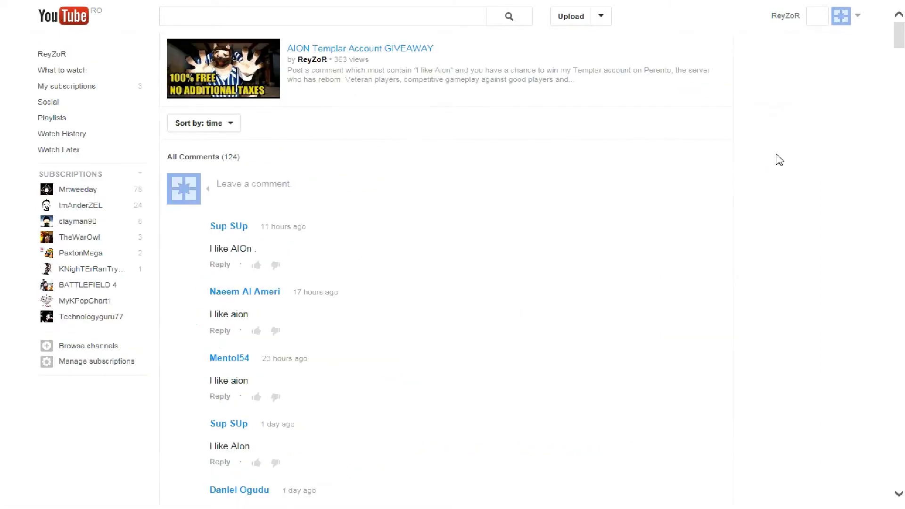
pyautogui.scroll(-2, 371, 243)
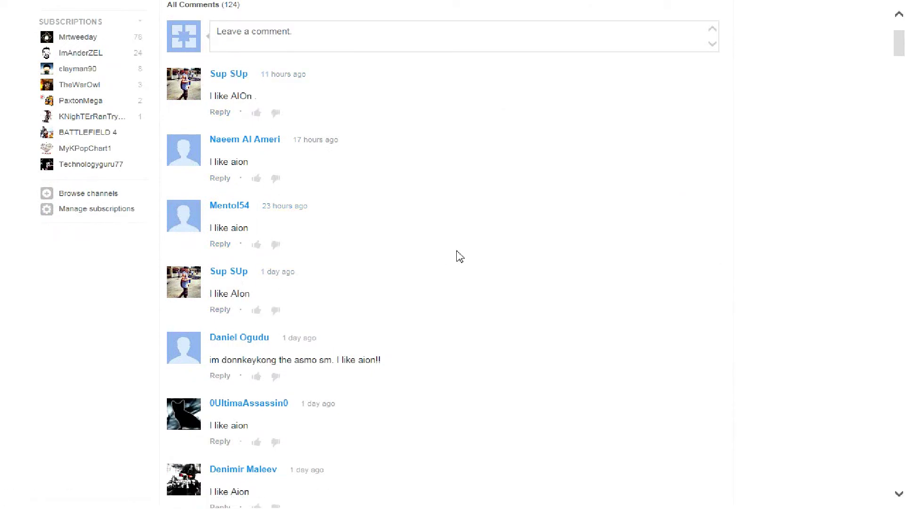
pyautogui.moveTo(400, 344)
pyautogui.scroll(-2, 340, 239)
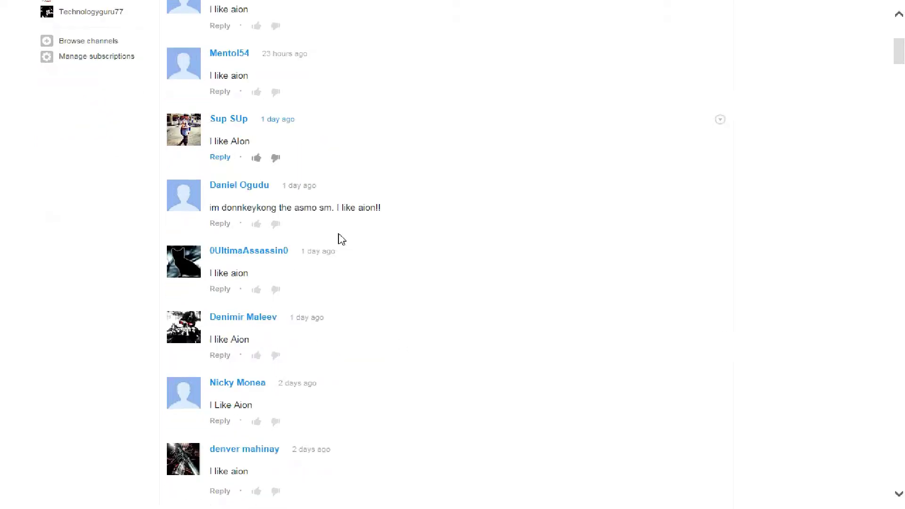
pyautogui.scroll(-8, 339, 242)
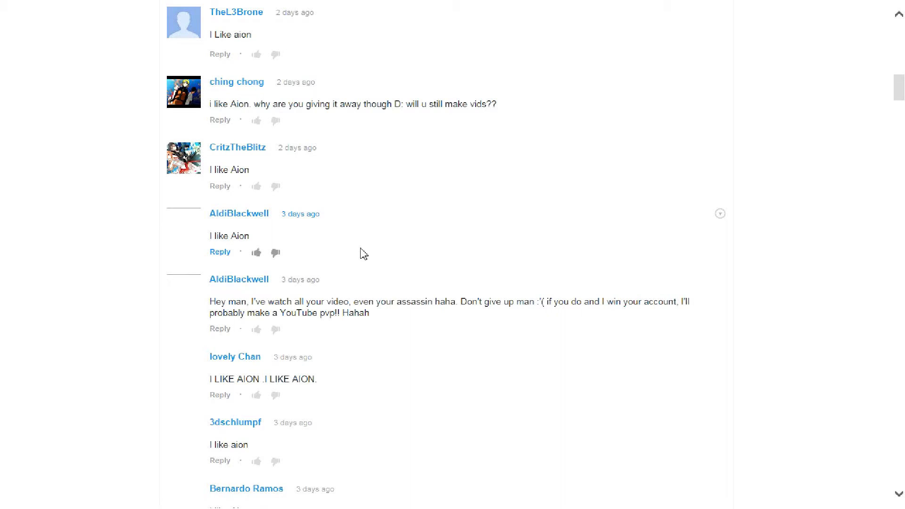
pyautogui.scroll(-1, 360, 253)
pyautogui.scroll(-2, 360, 260)
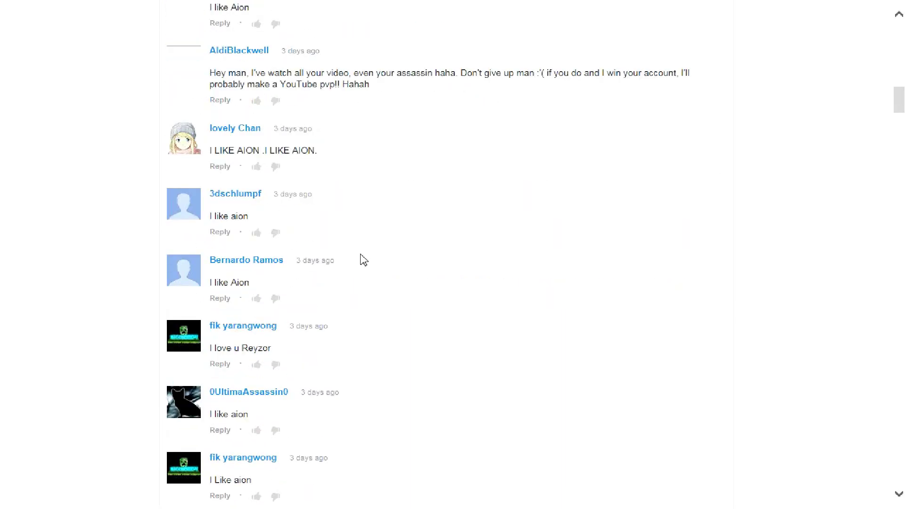
pyautogui.scroll(-3, 361, 259)
pyautogui.scroll(-1, 257, 168)
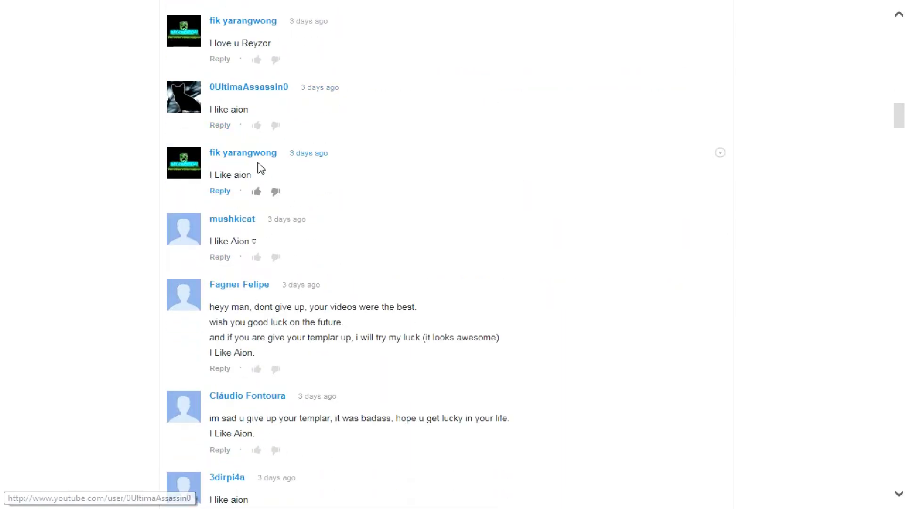
pyautogui.scroll(-2, 257, 168)
pyautogui.scroll(-4, 276, 184)
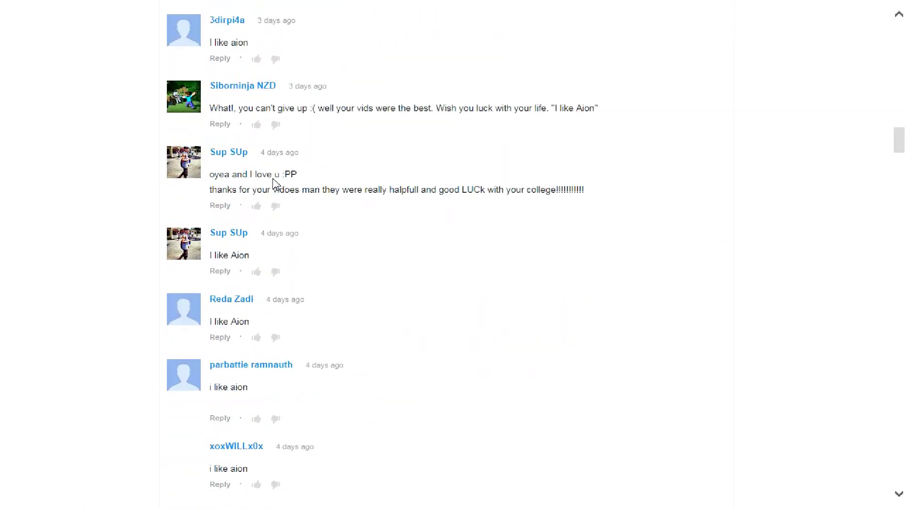
pyautogui.scroll(-2, 276, 183)
pyautogui.scroll(-5, 272, 184)
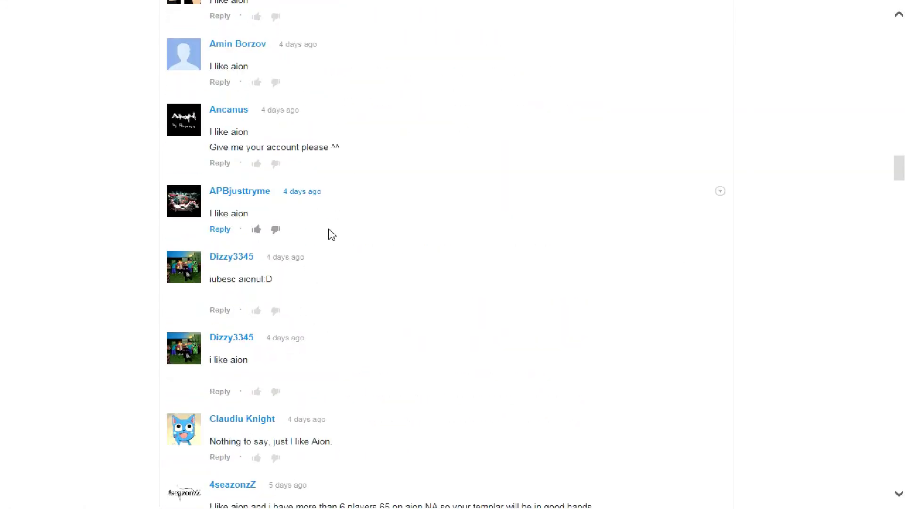
pyautogui.scroll(-1, 329, 237)
pyautogui.scroll(-2, 329, 238)
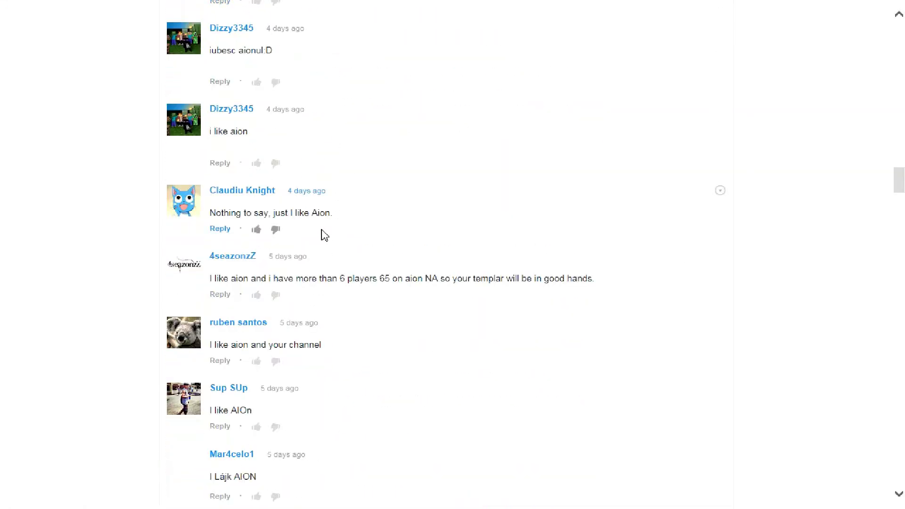
pyautogui.hotkey('alt', 'Tab')
pyautogui.hotkey('alt', 'Tab')
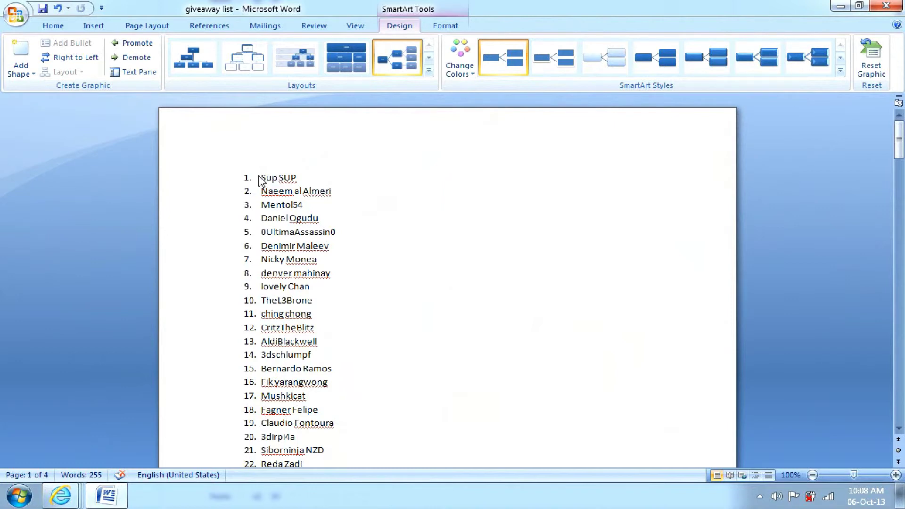
pyautogui.moveTo(258, 180); pyautogui.dragTo(369, 442)
pyautogui.click(372, 417)
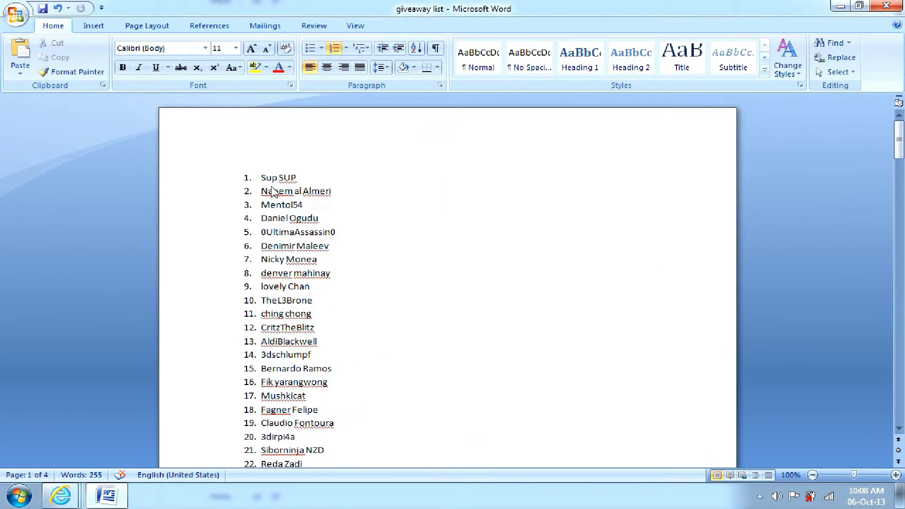
pyautogui.scroll(-5, 271, 191)
pyautogui.scroll(-3, 271, 191)
pyautogui.scroll(-2, 276, 202)
pyautogui.scroll(-7, 279, 206)
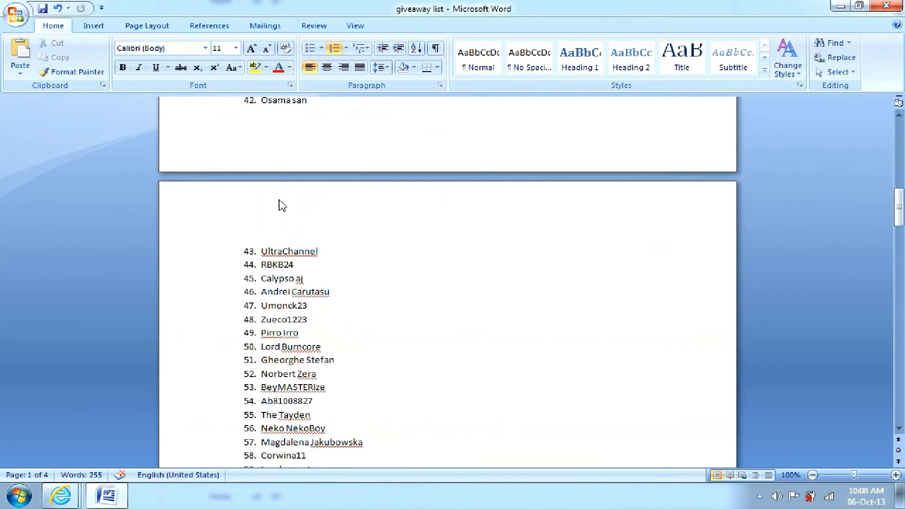
pyautogui.scroll(-7, 279, 205)
pyautogui.scroll(-11, 279, 205)
pyautogui.scroll(-6, 279, 205)
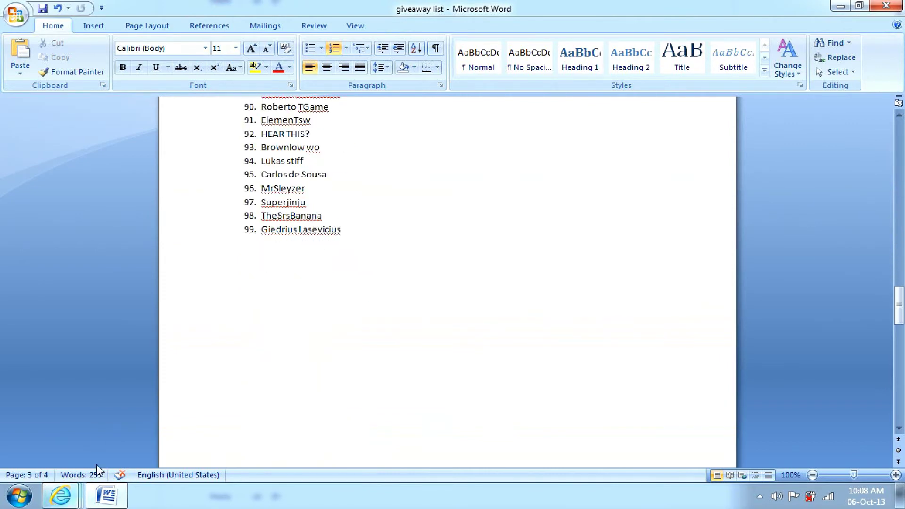
pyautogui.moveTo(61, 495)
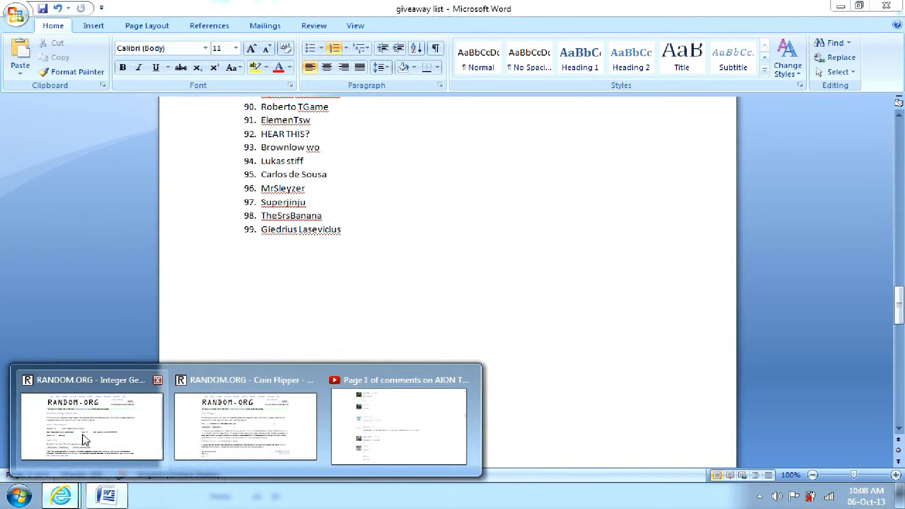
# Generate 4 random integers from 1 to 100 in 1 column on RANDOM.ORG, giving 47, 57, 35, 67.
pyautogui.click(82, 437)
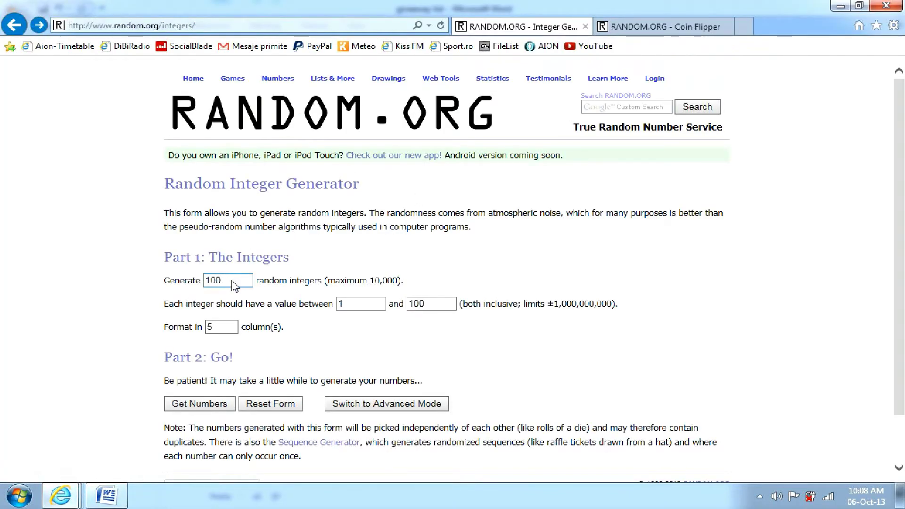
pyautogui.moveTo(234, 282); pyautogui.dragTo(156, 278)
pyautogui.write('4')
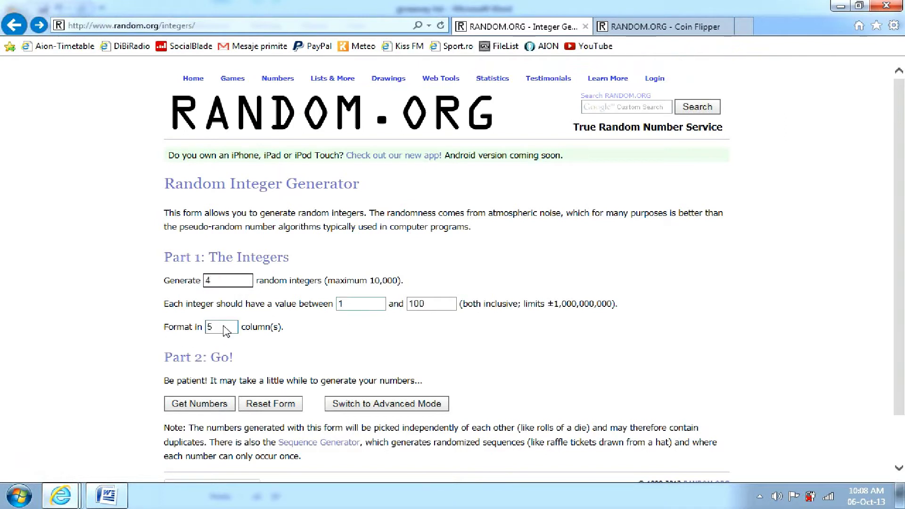
pyautogui.doubleClick(222, 329)
pyautogui.write('1')
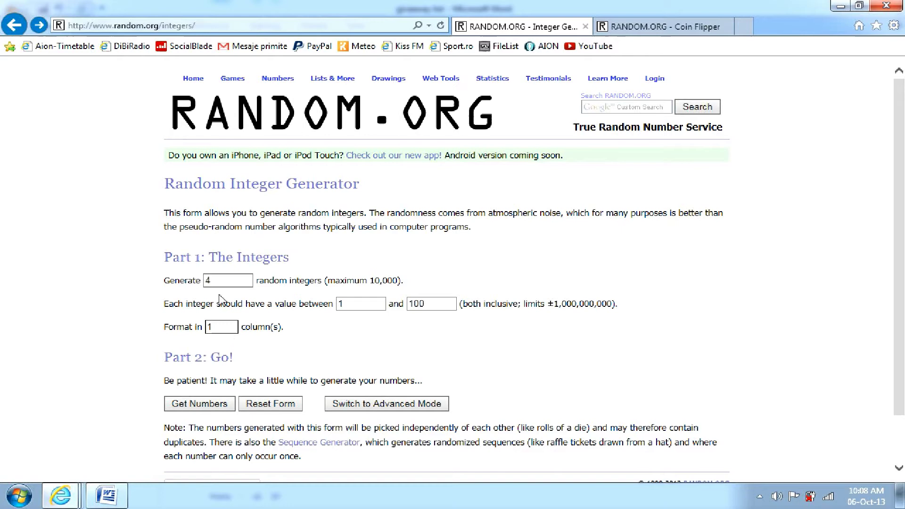
pyautogui.scroll(-1, 420, 311)
pyautogui.scroll(-1, 403, 309)
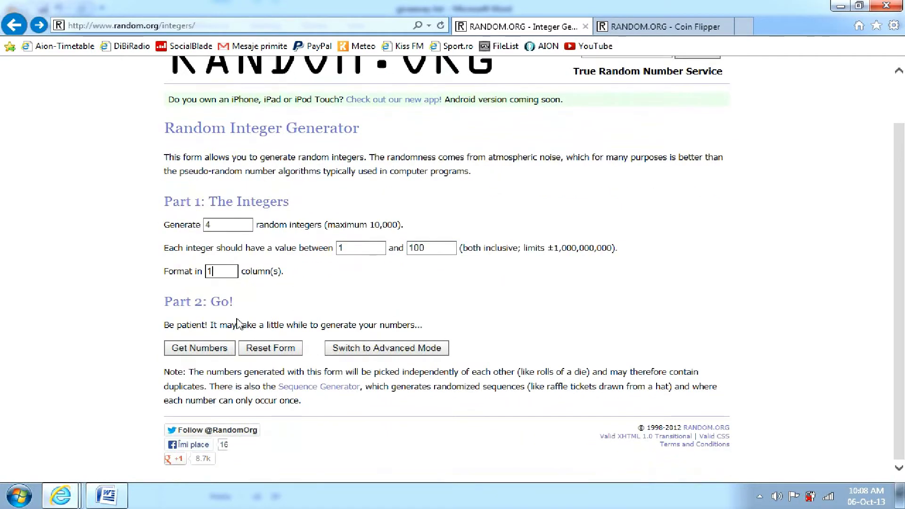
pyautogui.scroll(2, 238, 322)
pyautogui.click(197, 402)
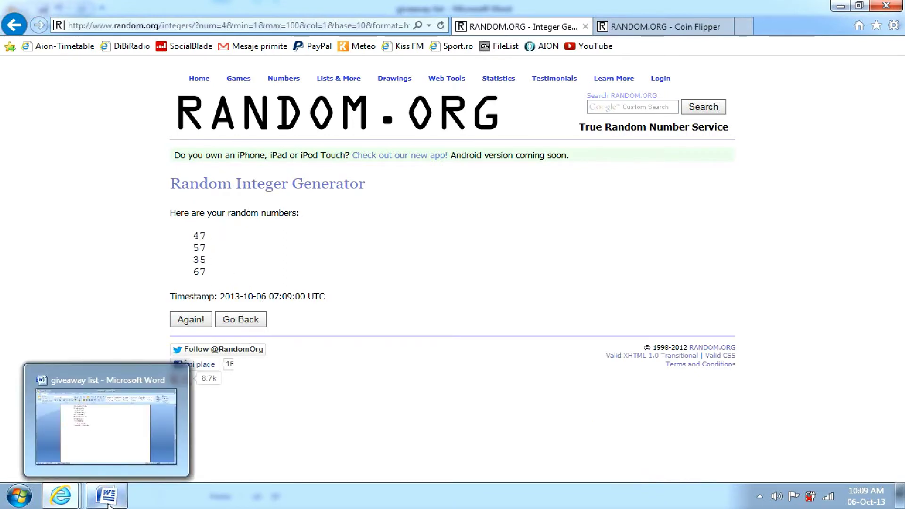
# Enter 47 and 57 into the first two outer bracket boxes via the SmartArt text outline.
pyautogui.click(108, 500)
pyautogui.scroll(-10, 452, 240)
pyautogui.scroll(1, 537, 227)
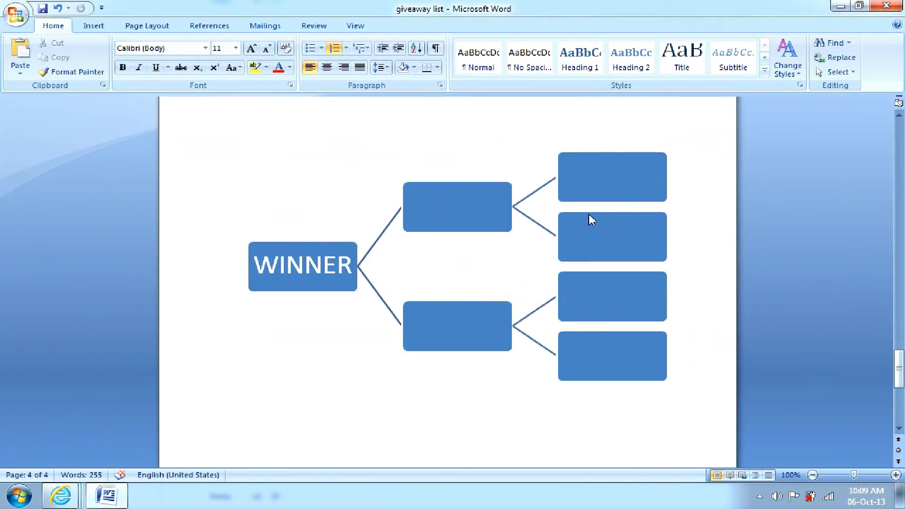
pyautogui.click(611, 179)
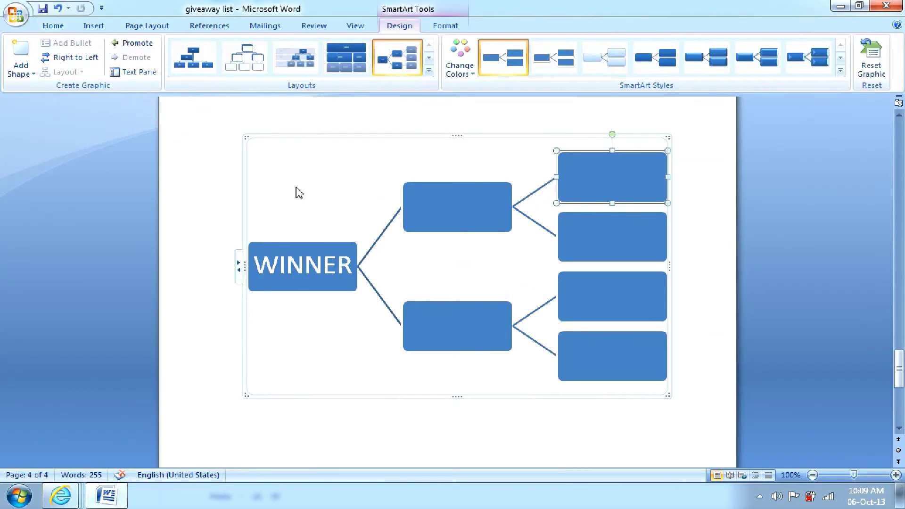
pyautogui.click(244, 268)
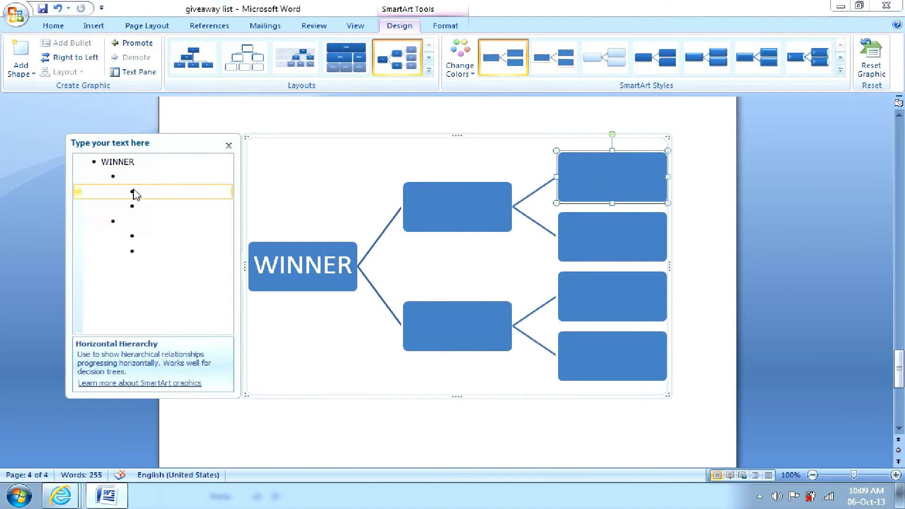
pyautogui.click(149, 194)
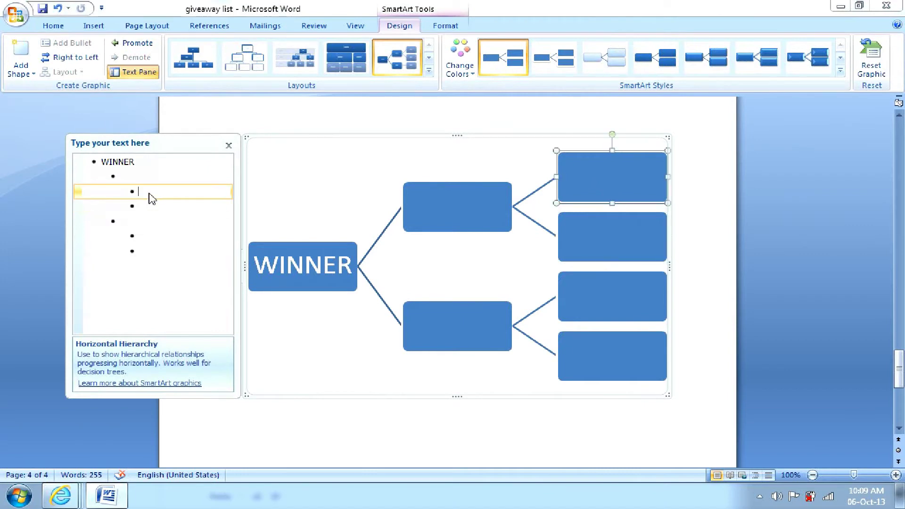
pyautogui.write('47')
pyautogui.press('Down')
pyautogui.write('57')
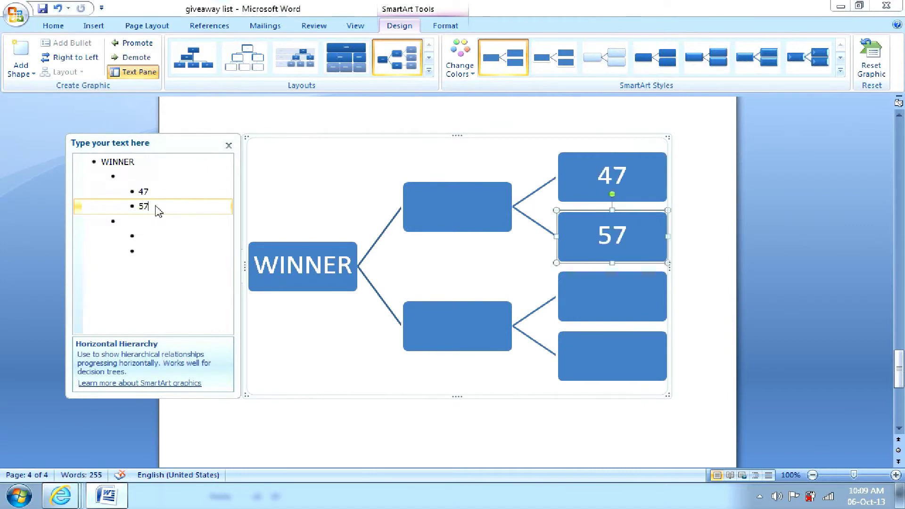
pyautogui.moveTo(61, 495)
pyautogui.click(244, 427)
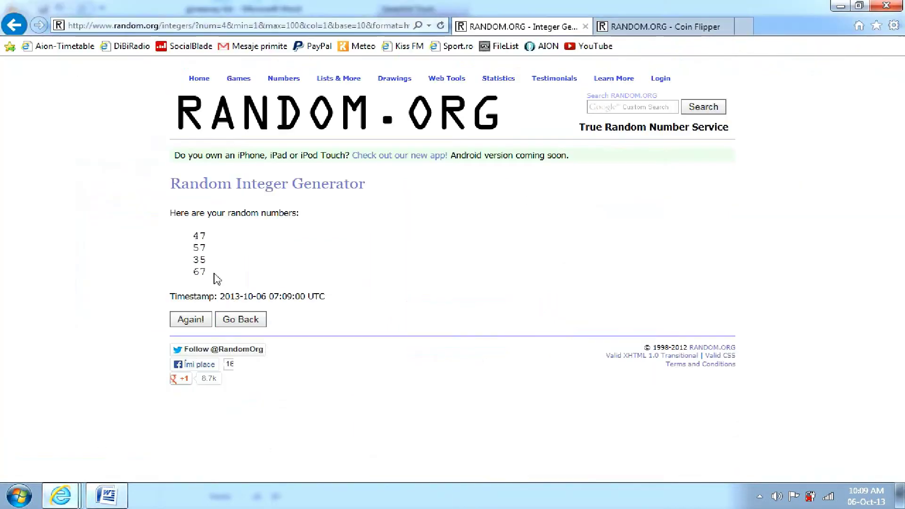
pyautogui.click(107, 495)
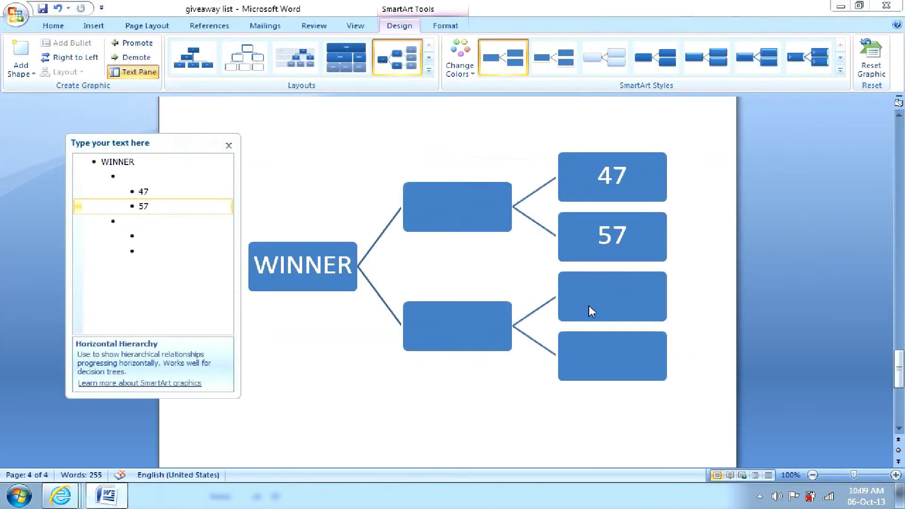
# Enter 35 and 67 into the remaining outer boxes, correcting 65 to 67, and close the outline.
pyautogui.click(612, 235)
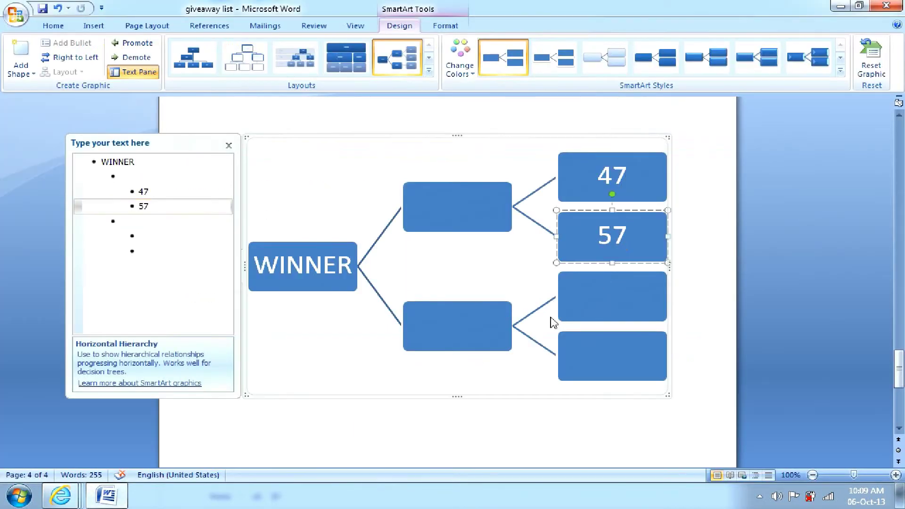
pyautogui.click(144, 239)
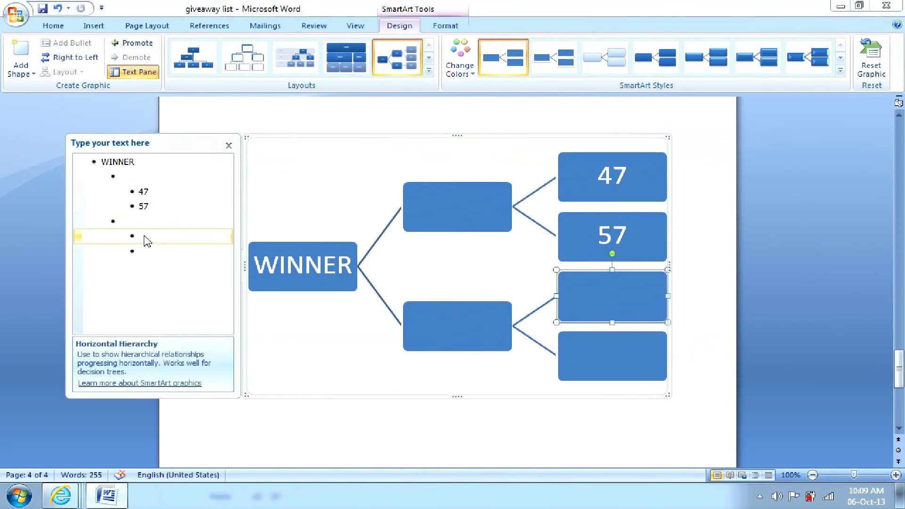
pyautogui.write('35')
pyautogui.press('Down')
pyautogui.write('65')
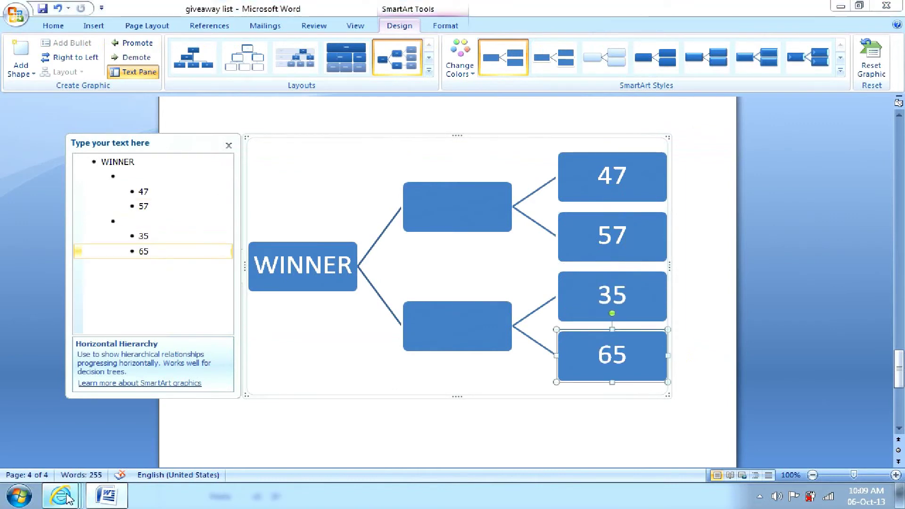
pyautogui.moveTo(61, 495)
pyautogui.click(75, 440)
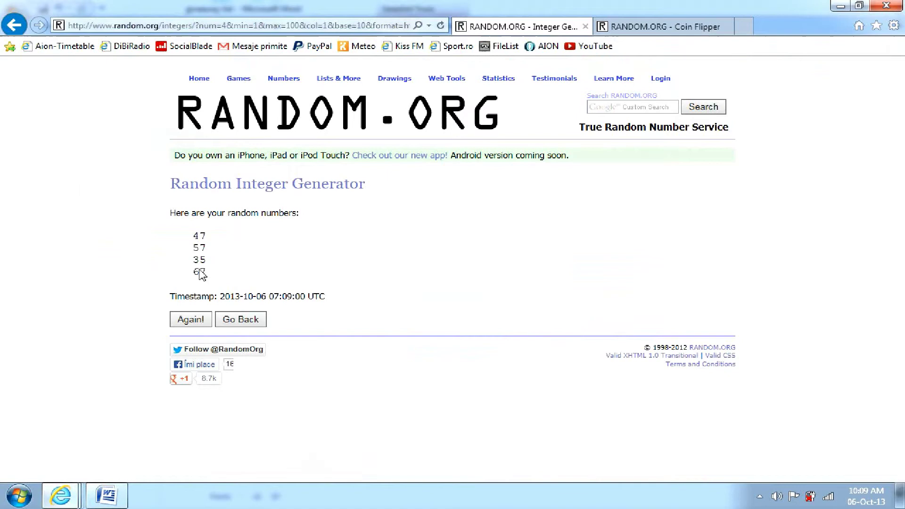
pyautogui.hotkey('alt', 'Tab')
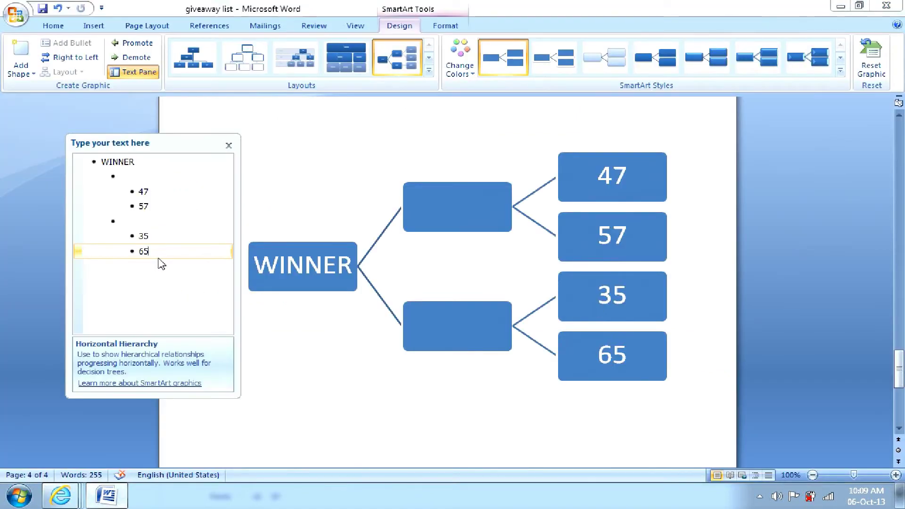
pyautogui.press('BackSpace')
pyautogui.write('7')
pyautogui.click(228, 145)
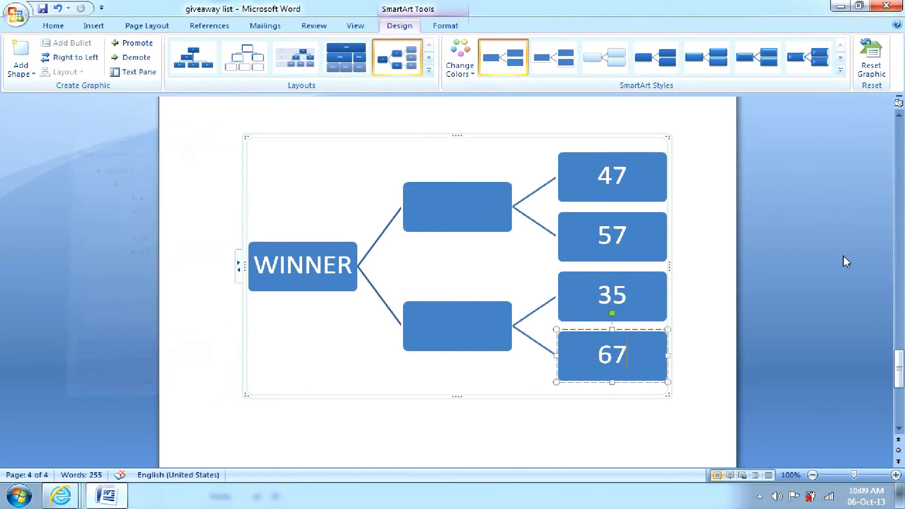
pyautogui.moveTo(898, 371); pyautogui.dragTo(898, 218)
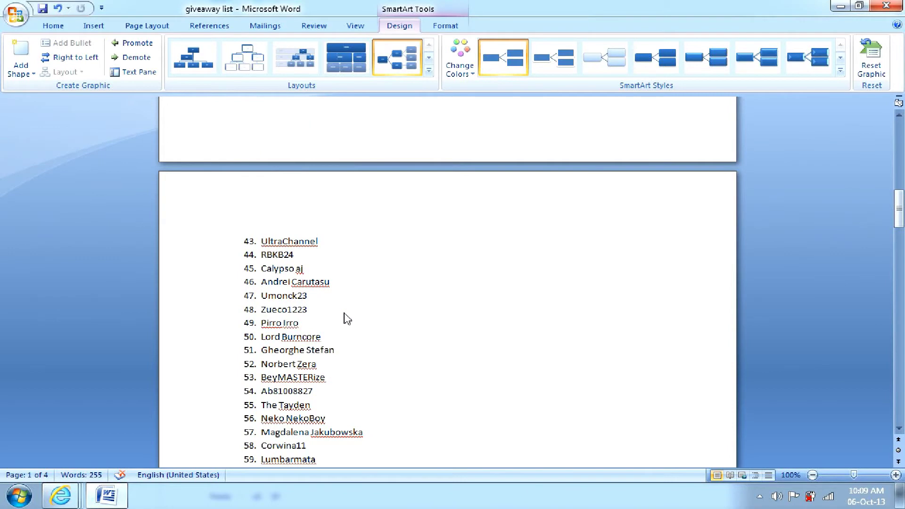
pyautogui.scroll(-8, 347, 319)
pyautogui.scroll(-8, 358, 242)
pyautogui.scroll(-6, 386, 283)
pyautogui.scroll(-6, 450, 287)
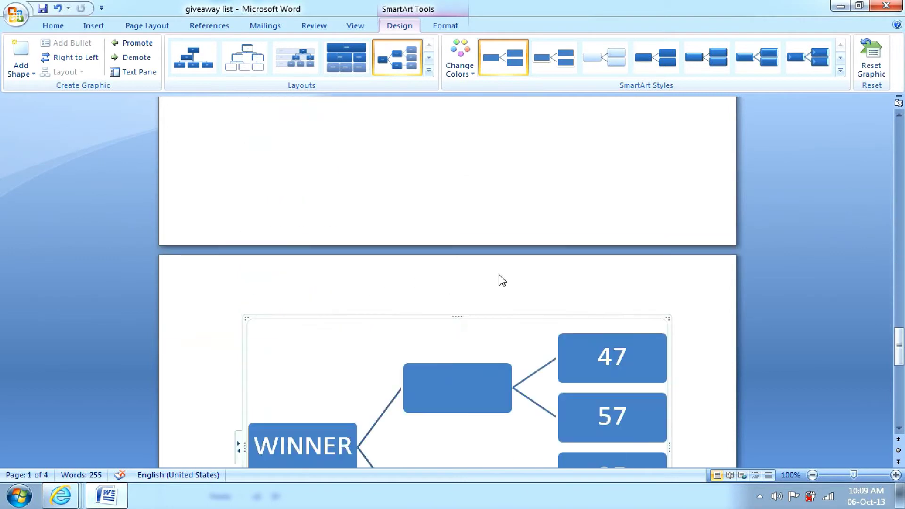
pyautogui.scroll(-3, 498, 281)
pyautogui.click(623, 231)
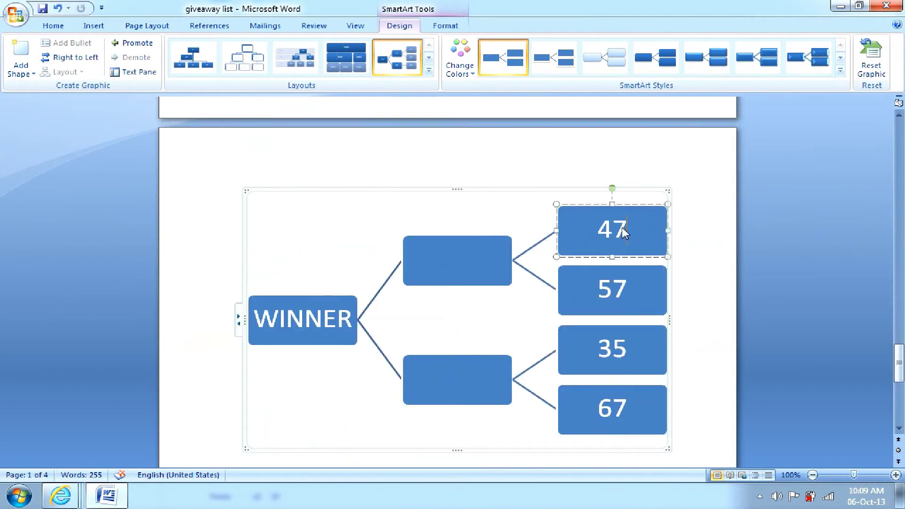
pyautogui.click(238, 317)
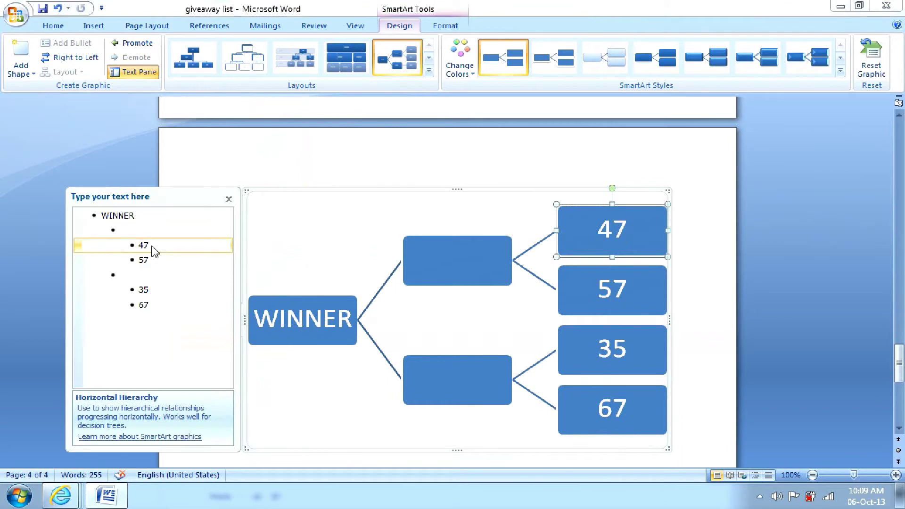
pyautogui.write(' uMONCK23')
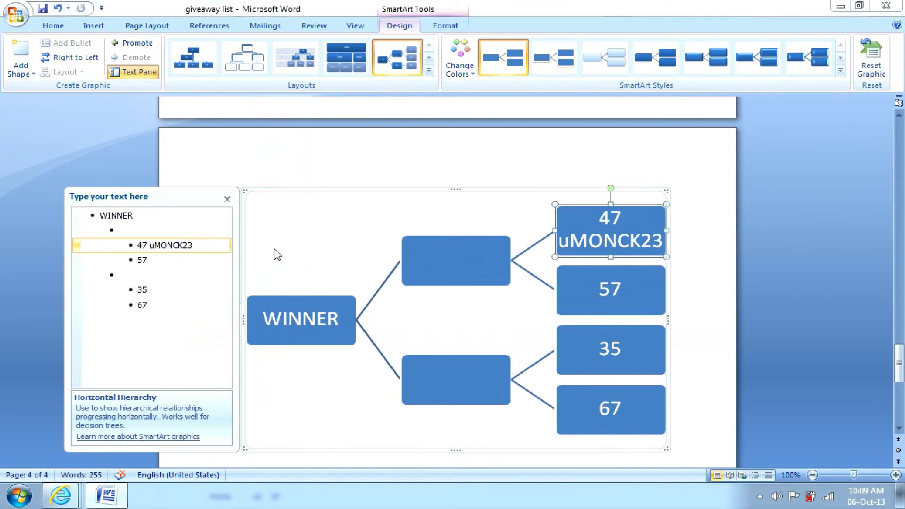
pyautogui.moveTo(193, 246); pyautogui.dragTo(150, 250)
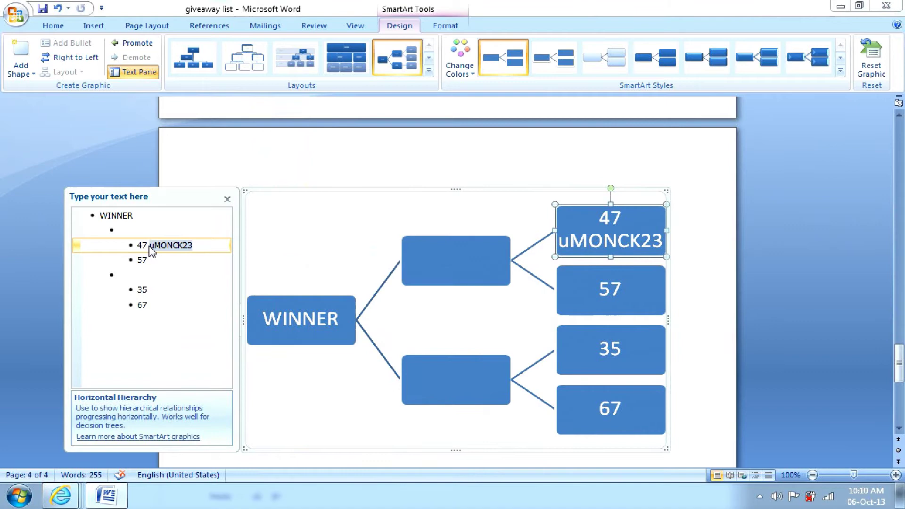
pyautogui.press('BackSpace')
pyautogui.write('Umonc')
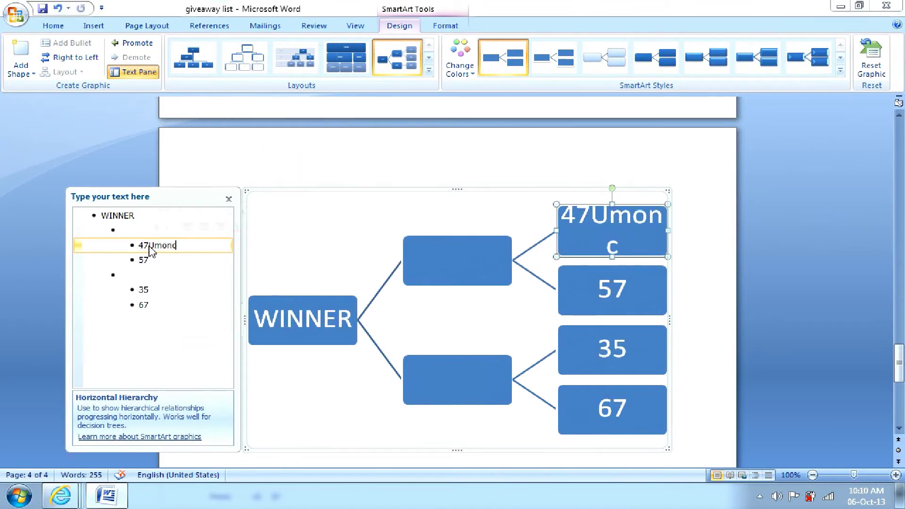
pyautogui.write('h23')
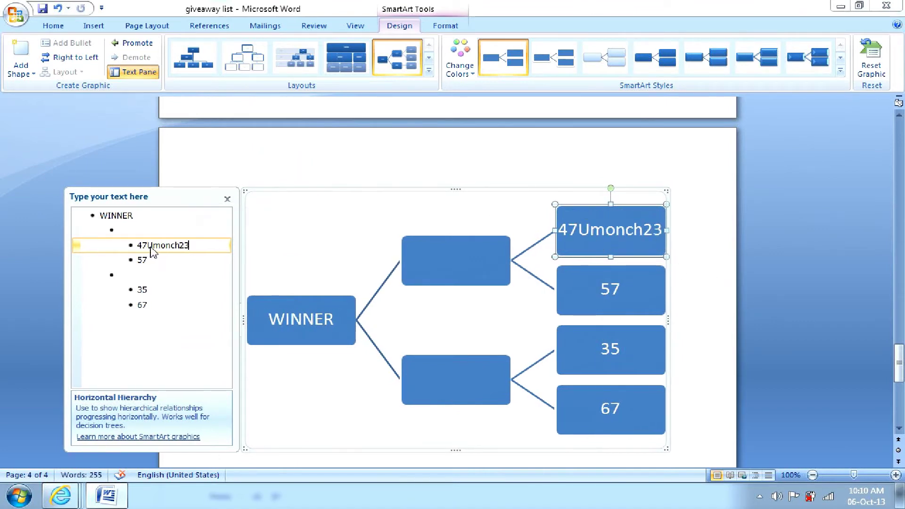
pyautogui.click(179, 245)
pyautogui.press('BackSpace')
pyautogui.write('k')
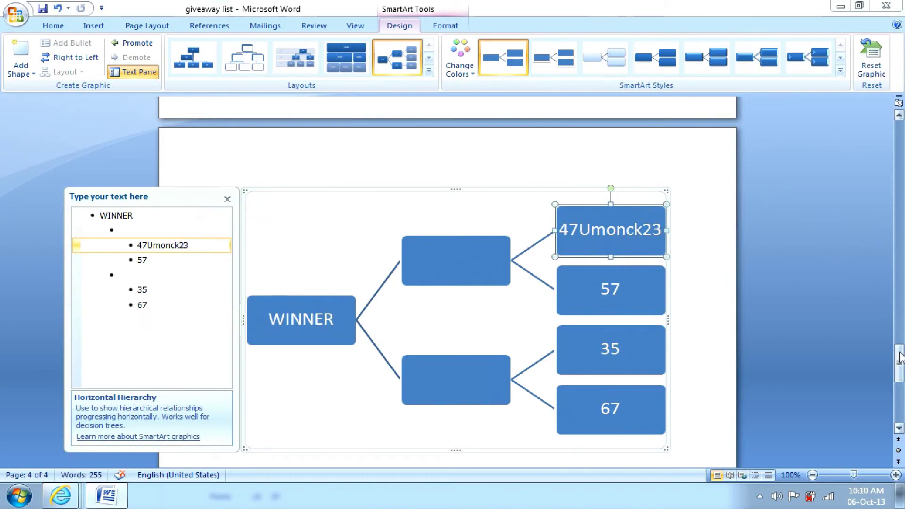
pyautogui.moveTo(898, 363); pyautogui.dragTo(896, 211)
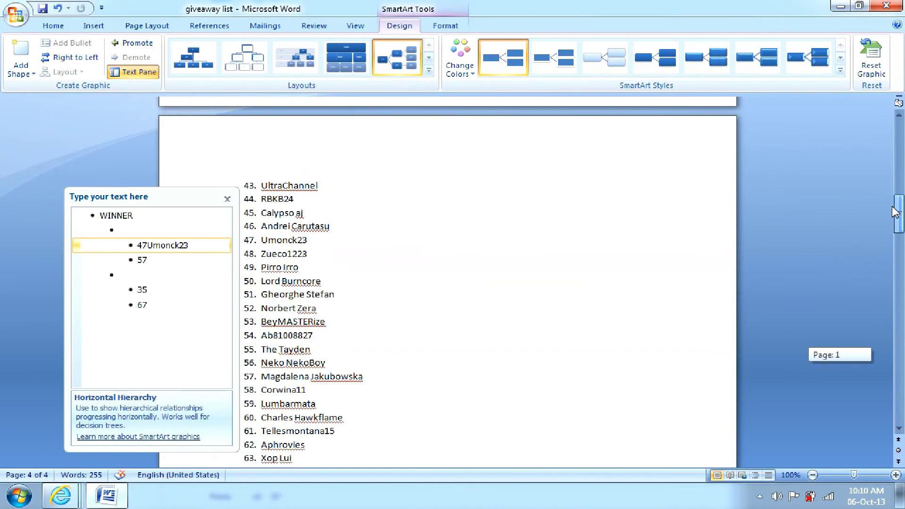
pyautogui.moveTo(895, 211)
pyautogui.mouseDown()
pyautogui.moveTo(888, 362)
pyautogui.moveTo(896, 220)
pyautogui.mouseUp()
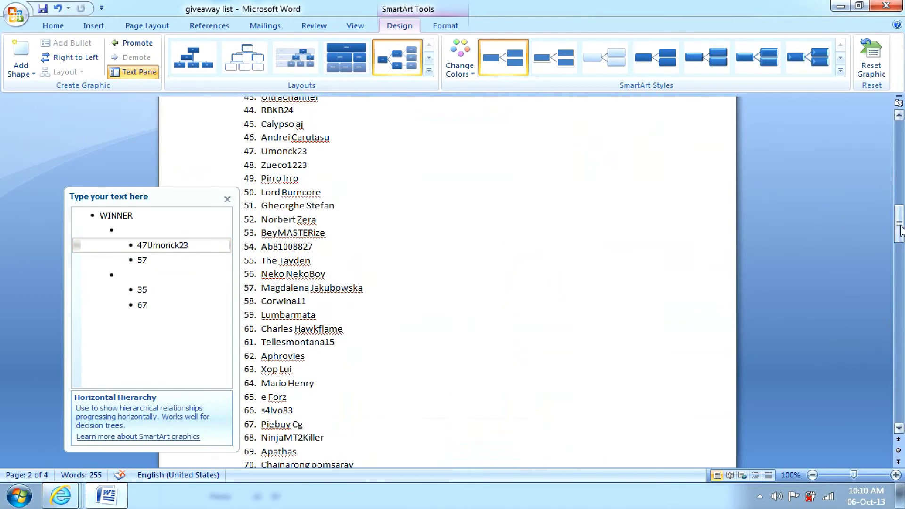
pyautogui.moveTo(899, 229); pyautogui.dragTo(898, 236)
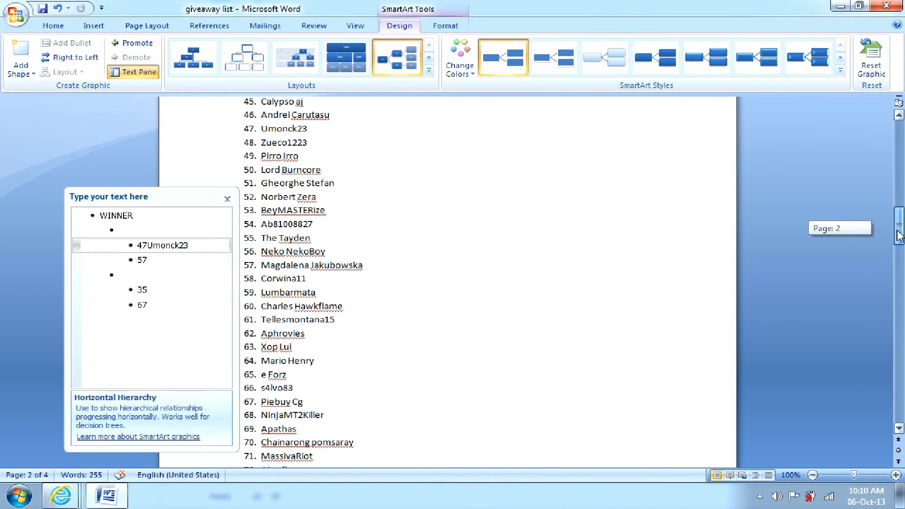
pyautogui.moveTo(898, 235); pyautogui.dragTo(899, 237)
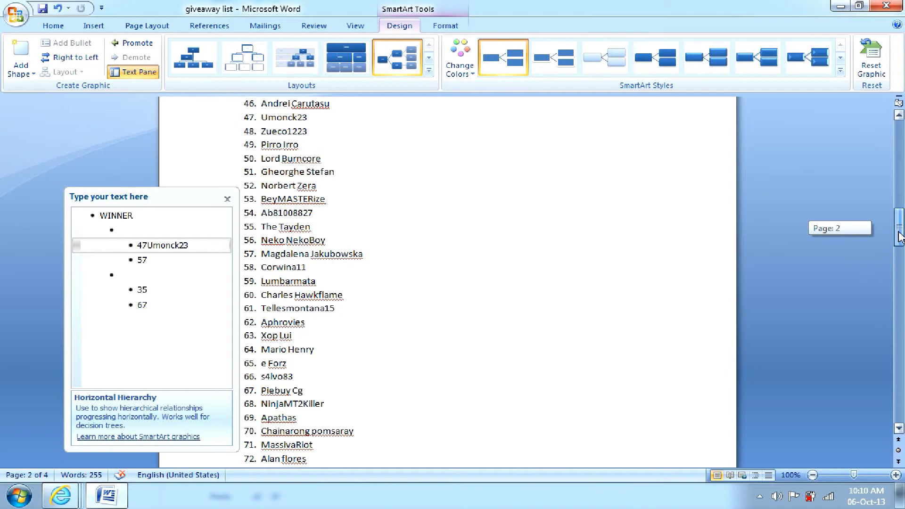
pyautogui.moveTo(899, 236); pyautogui.dragTo(896, 373)
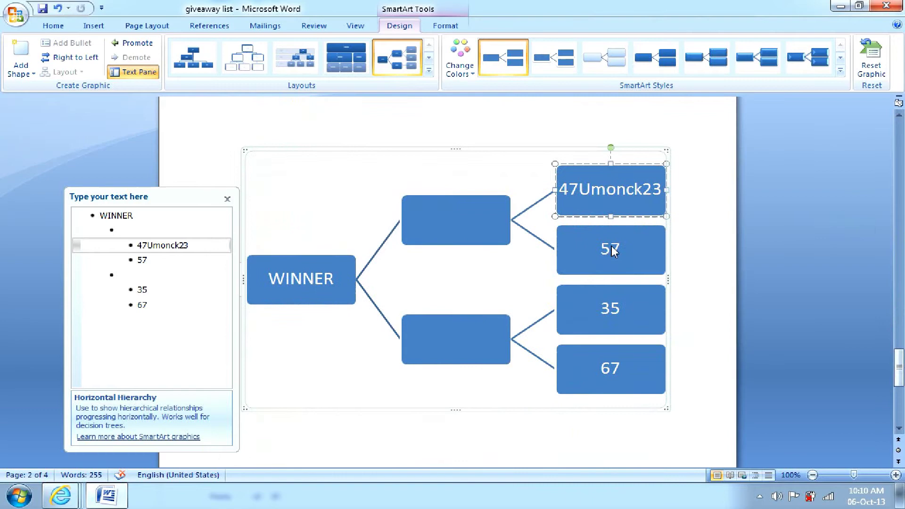
pyautogui.click(610, 247)
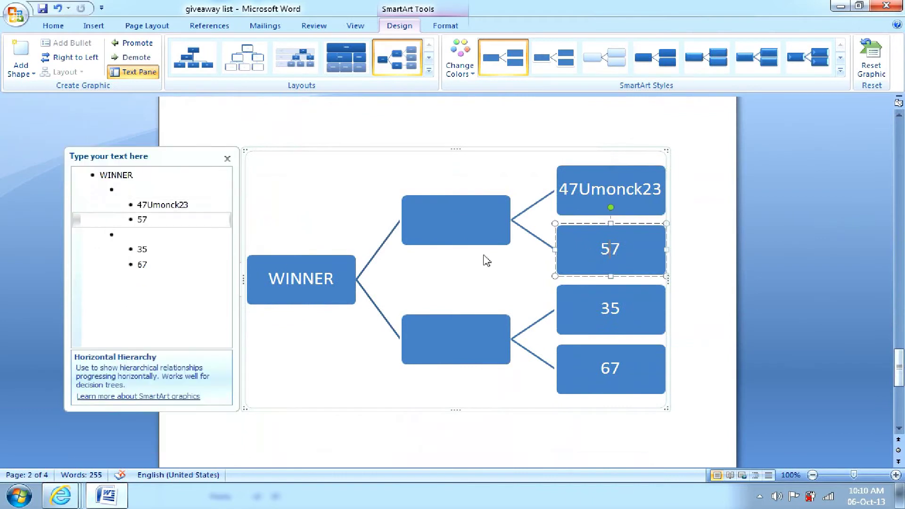
pyautogui.click(163, 224)
pyautogui.write('Mag')
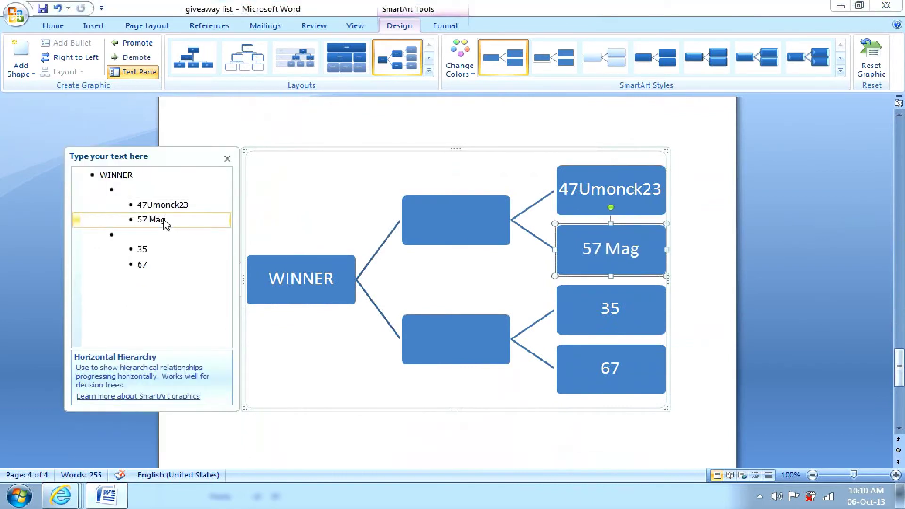
pyautogui.write('dalena Ja')
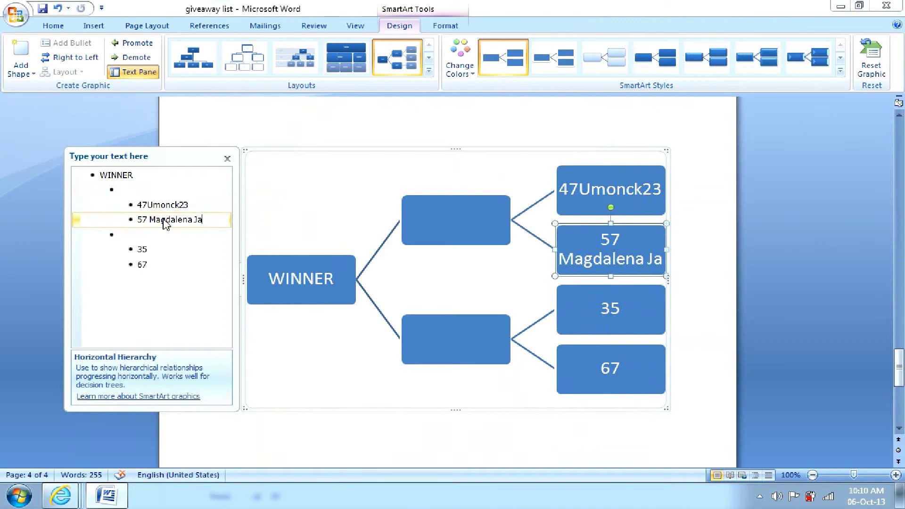
pyautogui.write('kubowska')
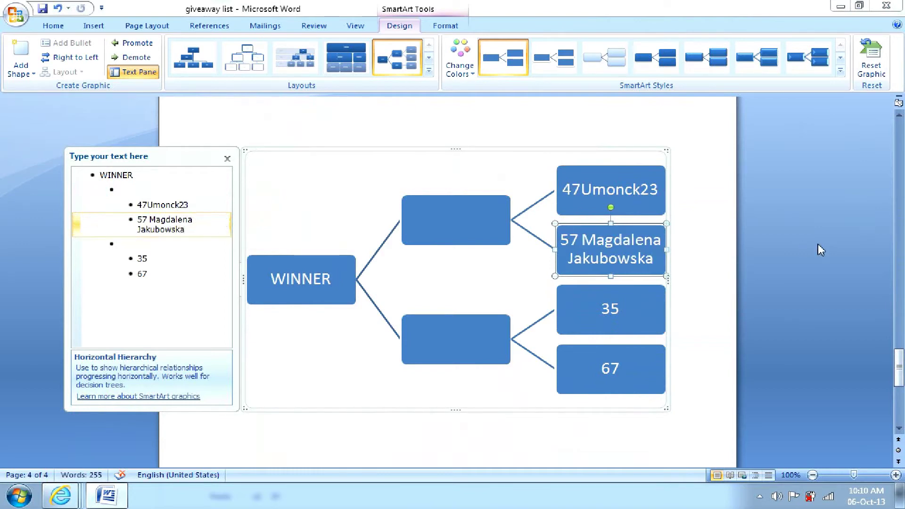
pyautogui.moveTo(898, 366); pyautogui.dragTo(896, 185)
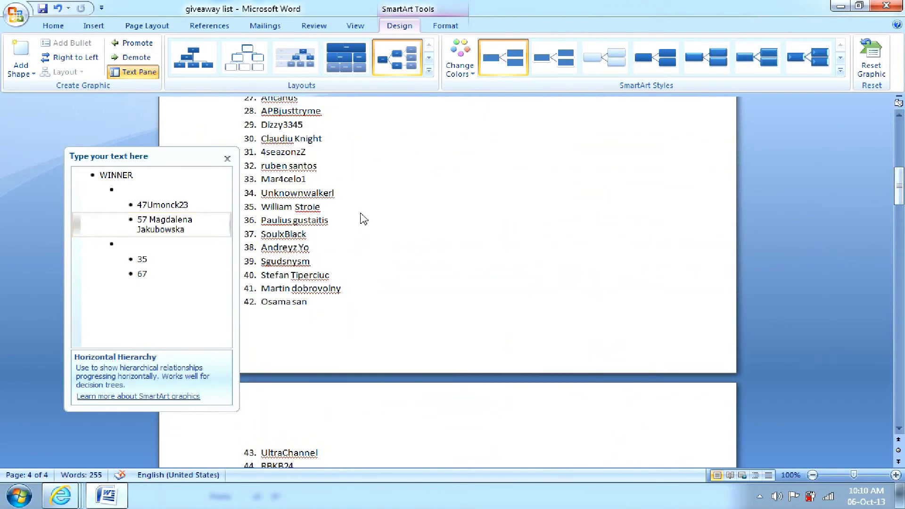
pyautogui.moveTo(898, 188); pyautogui.dragTo(899, 385)
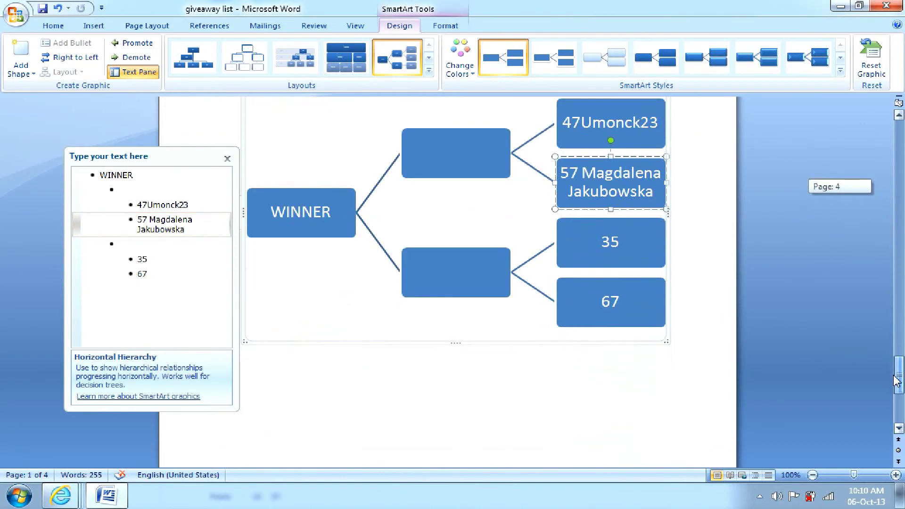
pyautogui.click(156, 259)
pyautogui.write('Wi')
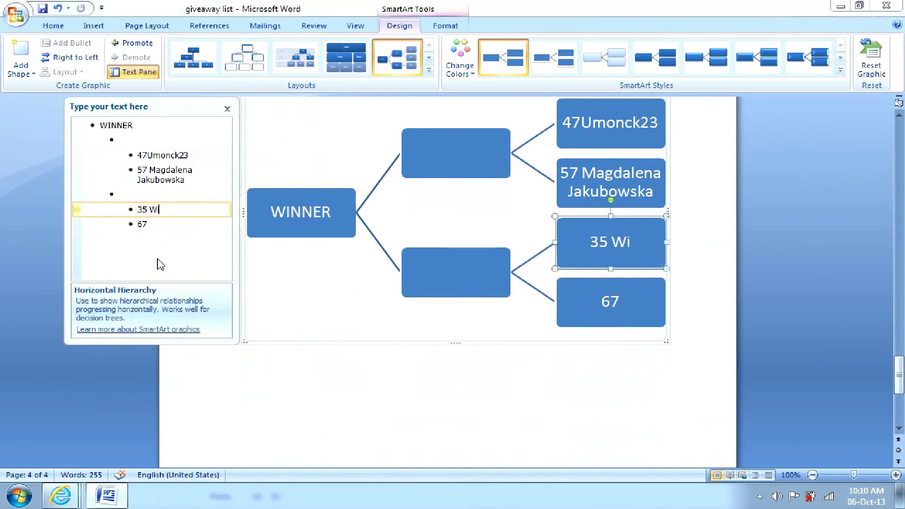
pyautogui.write('lliam Stroie')
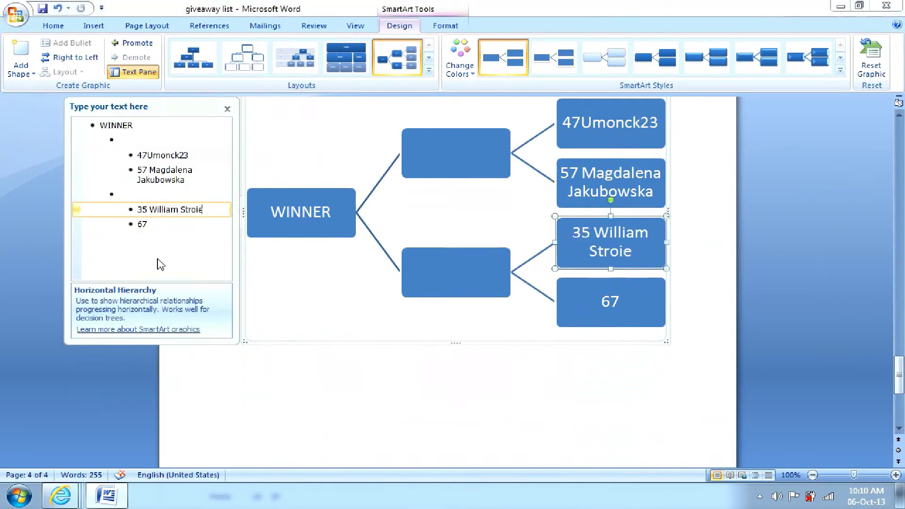
pyautogui.moveTo(899, 374); pyautogui.dragTo(898, 369)
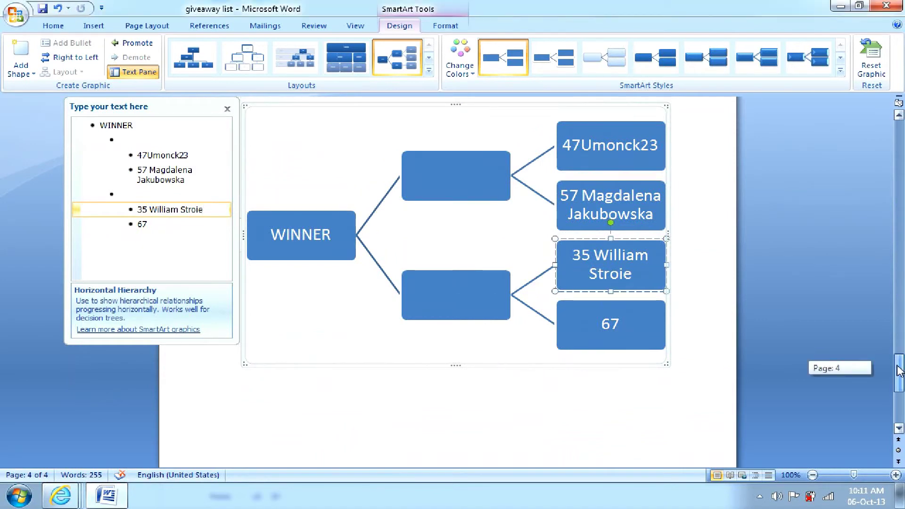
pyautogui.moveTo(899, 369); pyautogui.dragTo(899, 244)
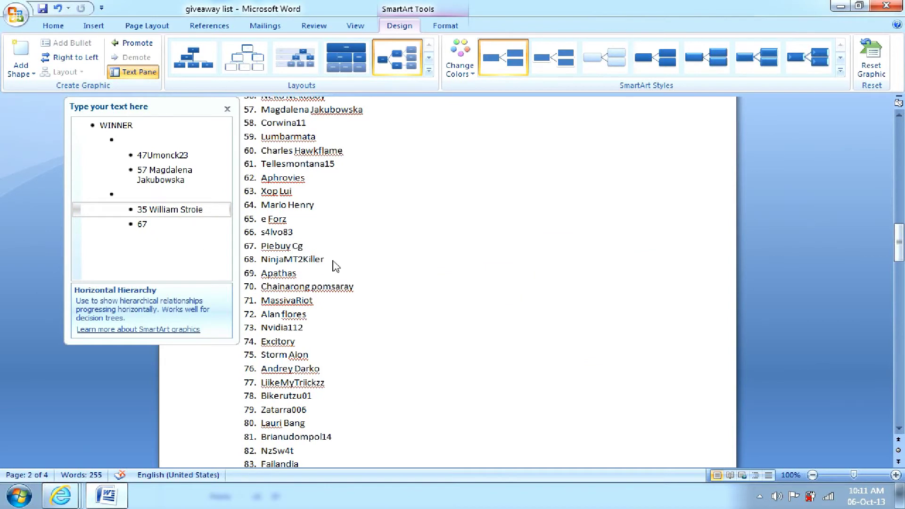
pyautogui.moveTo(898, 244); pyautogui.dragTo(898, 396)
# Label the fourth bracket box 67 Piebuy Cg.
pyautogui.click(638, 223)
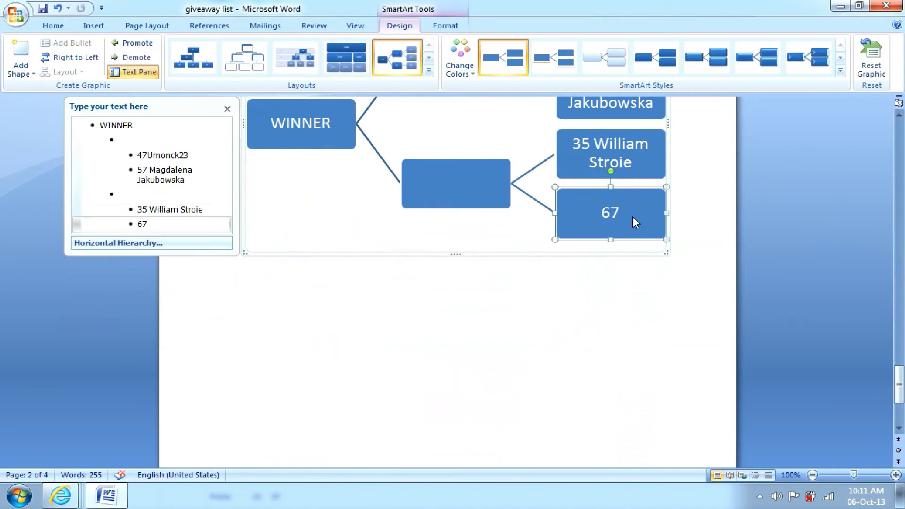
pyautogui.click(163, 229)
pyautogui.write('Piebuy')
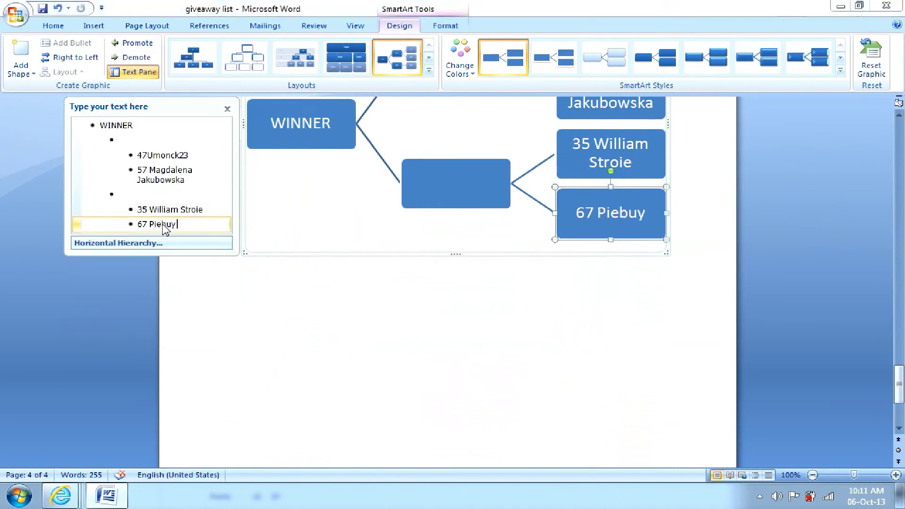
pyautogui.write(' Cg')
pyautogui.moveTo(60, 496)
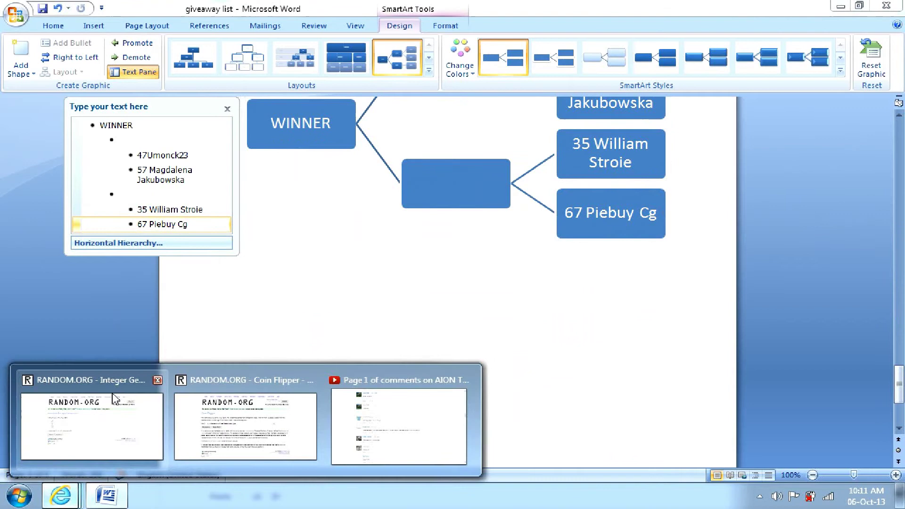
# Review the filled entrant boxes, then bring back the RANDOM.ORG results page with 47, 57, 35, 67.
pyautogui.click(109, 409)
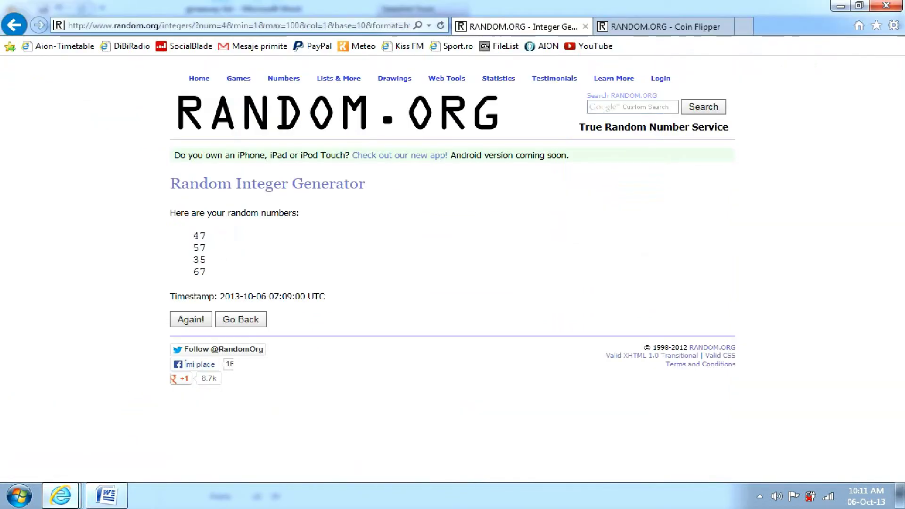
pyautogui.moveTo(107, 496)
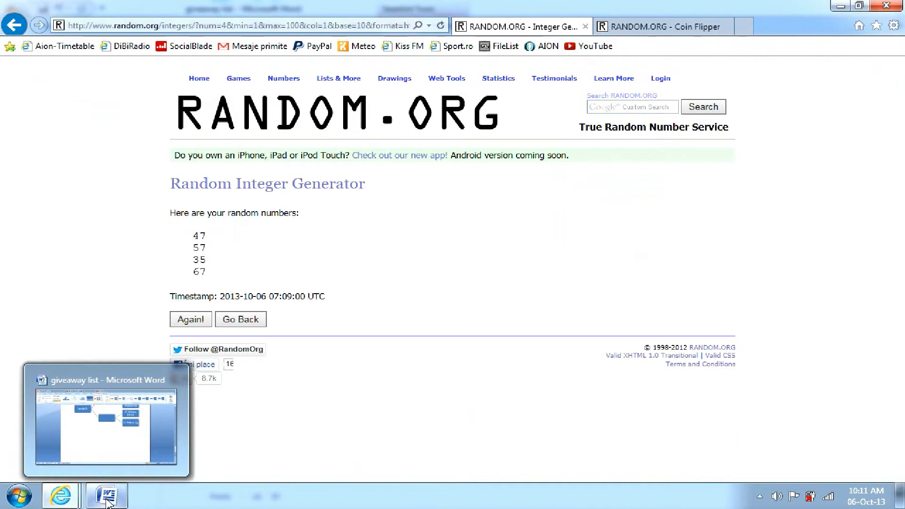
pyautogui.click(108, 500)
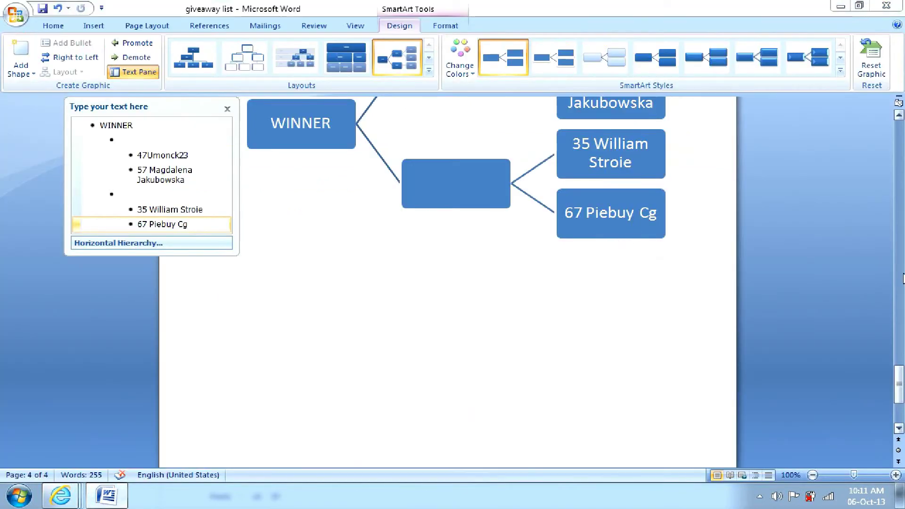
pyautogui.scroll(3, 556, 107)
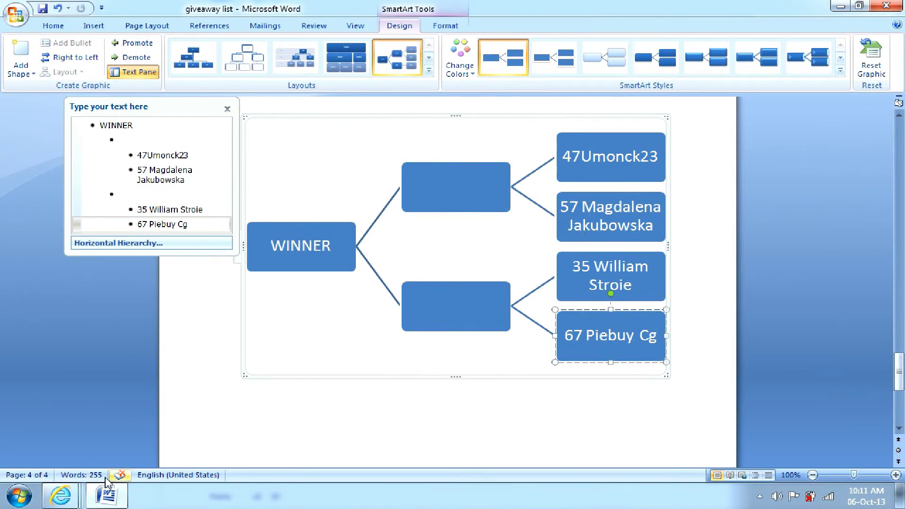
pyautogui.click(59, 495)
pyautogui.click(149, 435)
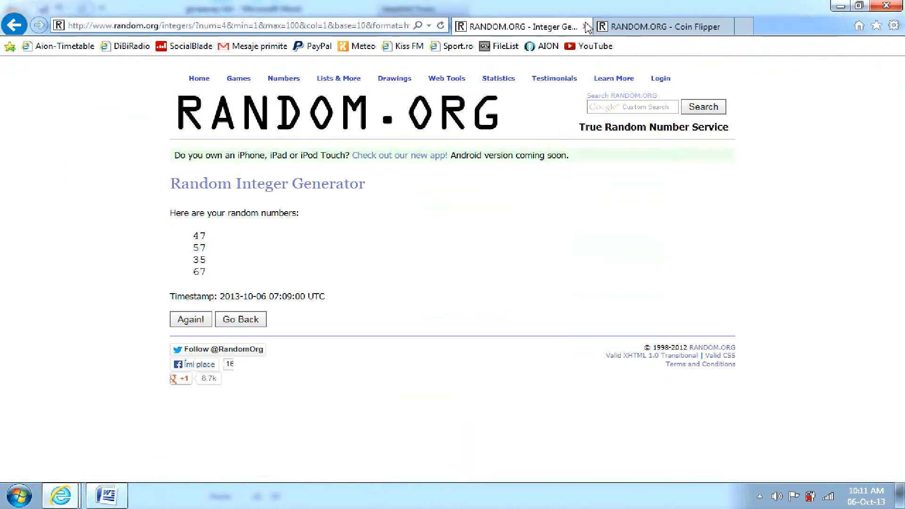
# Close the integer results and set the Coin Flipper to 3 German €1 coins.
pyautogui.click(586, 29)
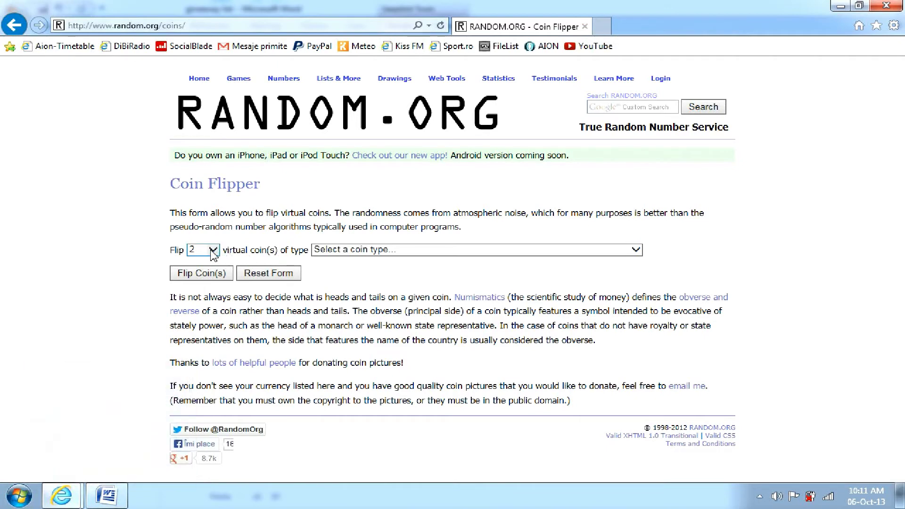
pyautogui.click(215, 253)
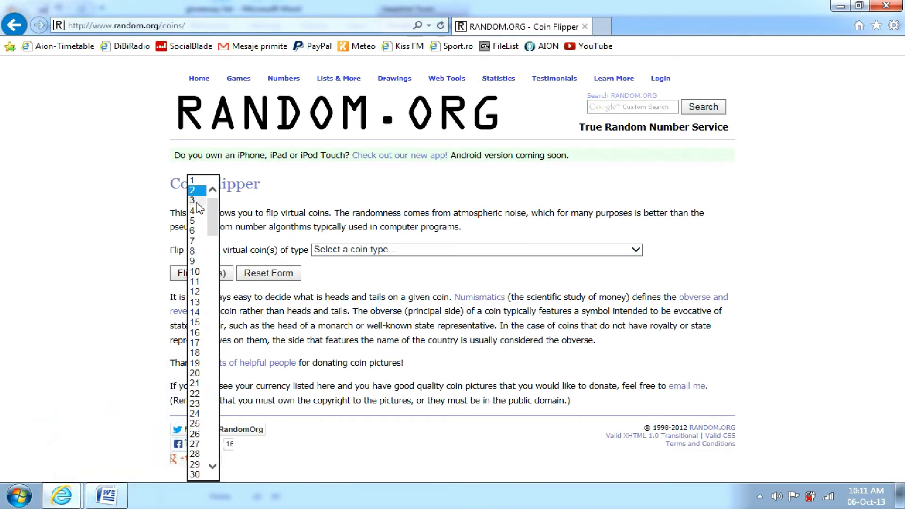
pyautogui.click(198, 206)
pyautogui.click(128, 251)
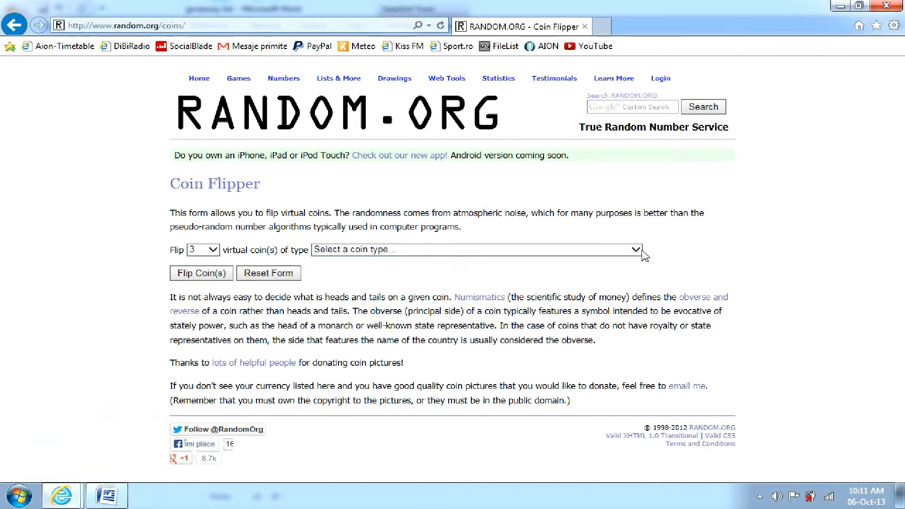
pyautogui.click(642, 254)
pyautogui.scroll(-1, 334, 375)
pyautogui.scroll(-8, 334, 382)
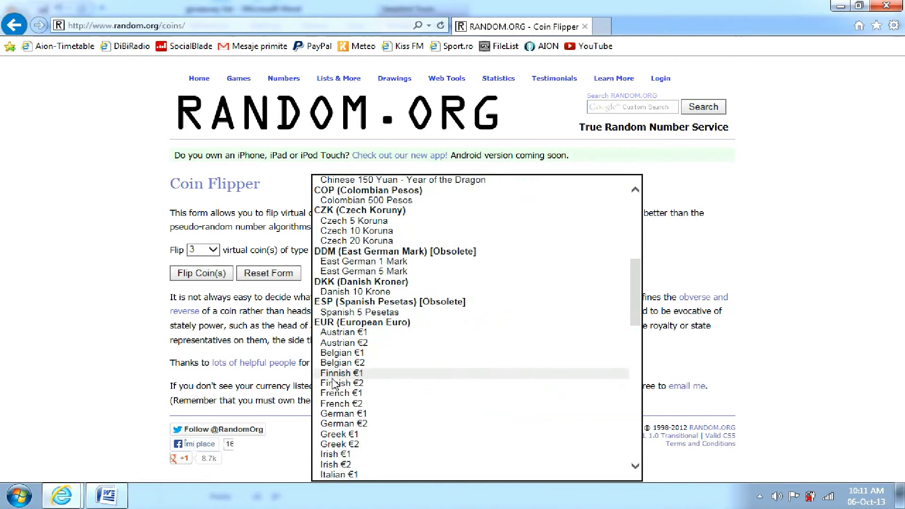
pyautogui.scroll(-2, 345, 333)
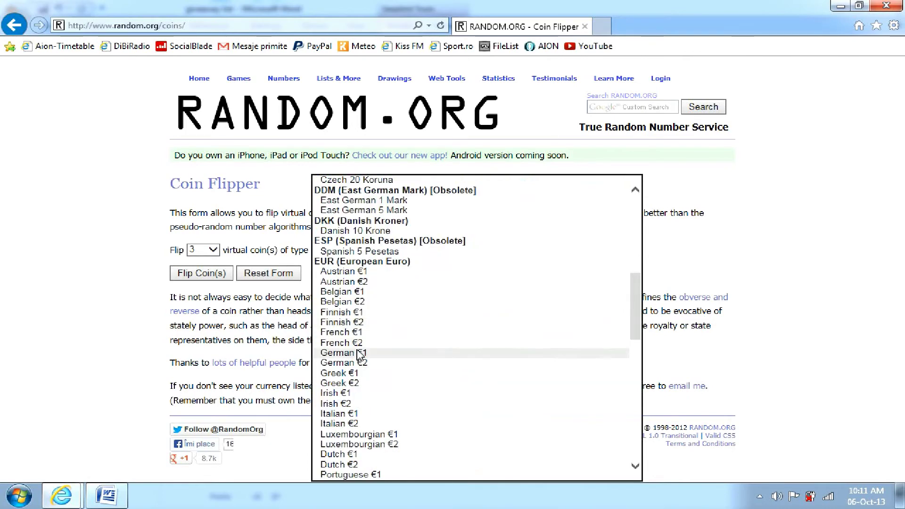
pyautogui.click(360, 354)
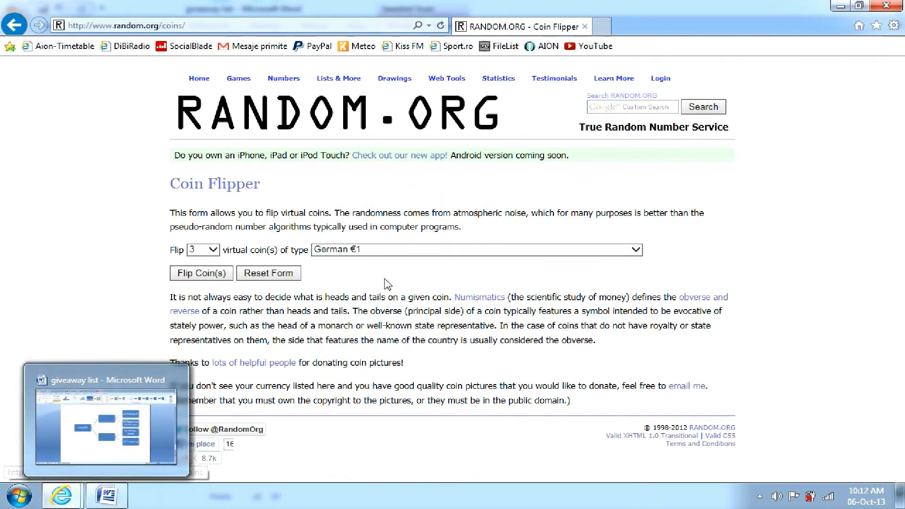
# Flip the three German €1 coins once and return to the coin flipper form.
pyautogui.click(107, 496)
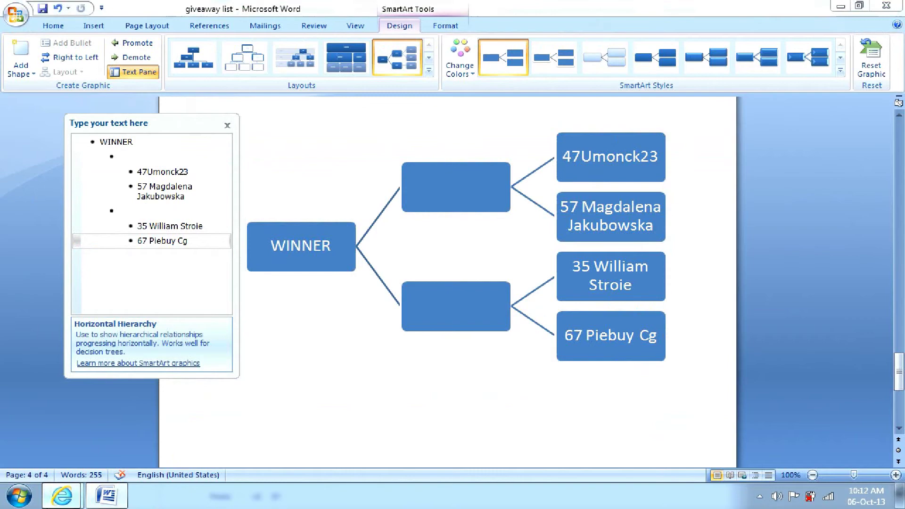
pyautogui.moveTo(62, 495)
pyautogui.click(292, 423)
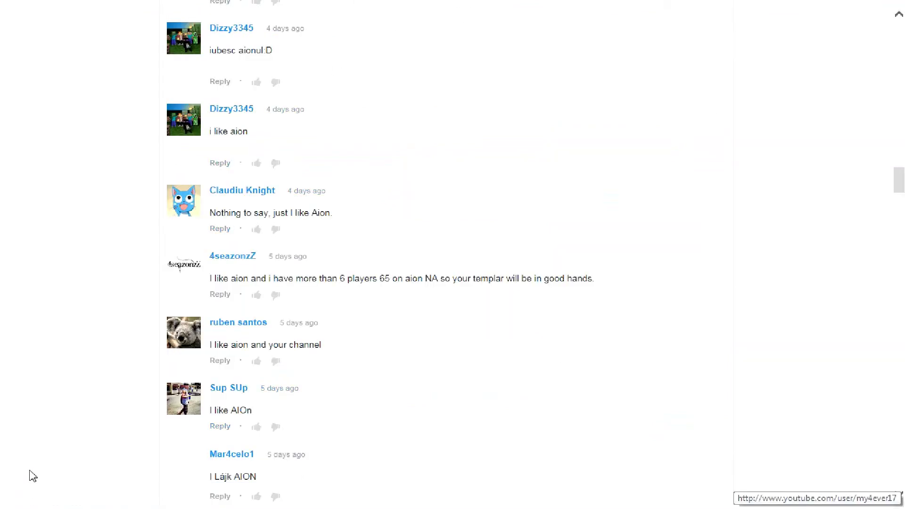
pyautogui.hotkey('alt', 'Tab')
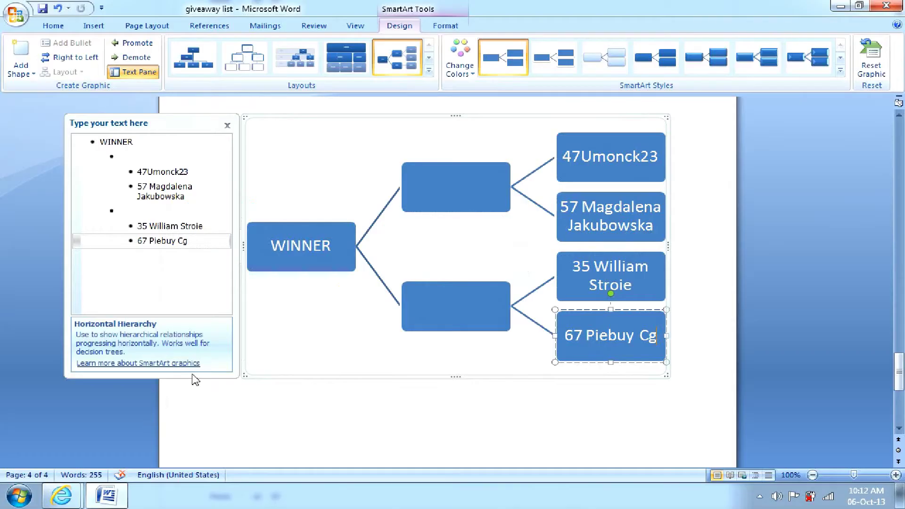
pyautogui.click(142, 431)
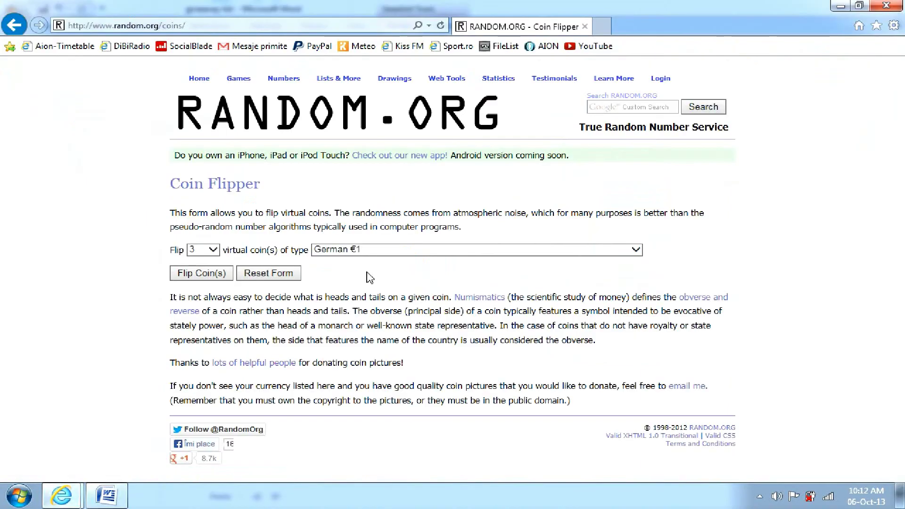
pyautogui.click(201, 274)
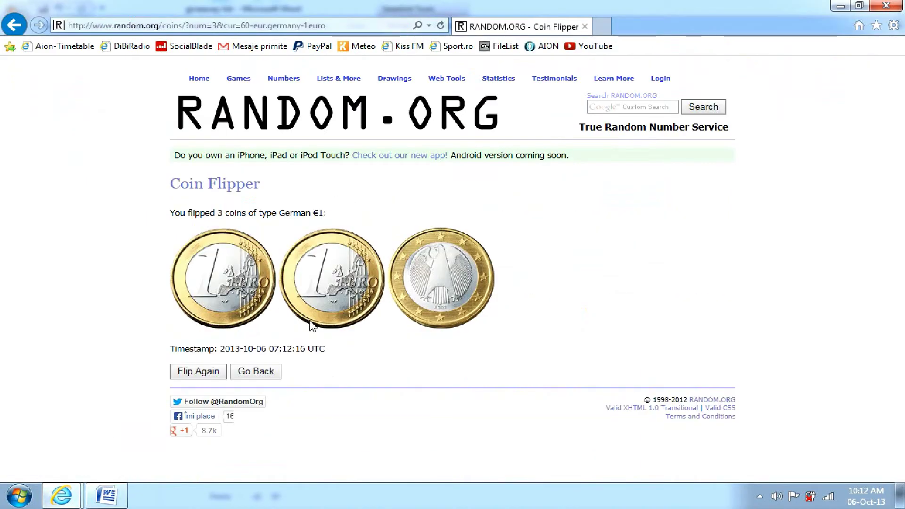
pyautogui.click(15, 25)
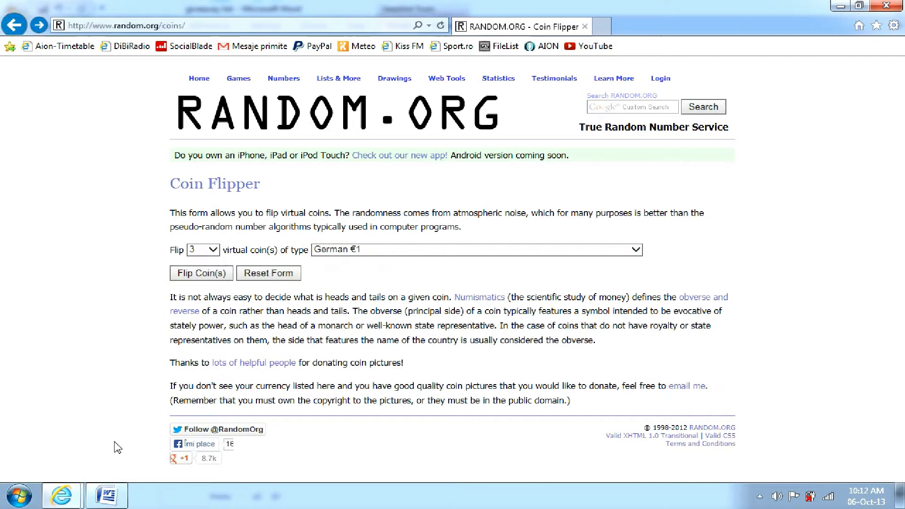
# Flip the three coins again, checking the result, and return to the Word bracket.
pyautogui.click(105, 496)
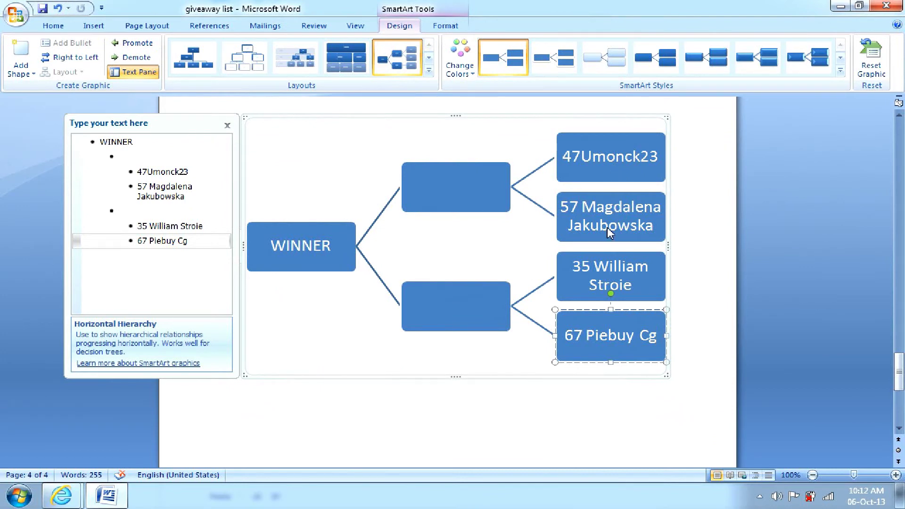
pyautogui.moveTo(62, 496)
pyautogui.click(115, 424)
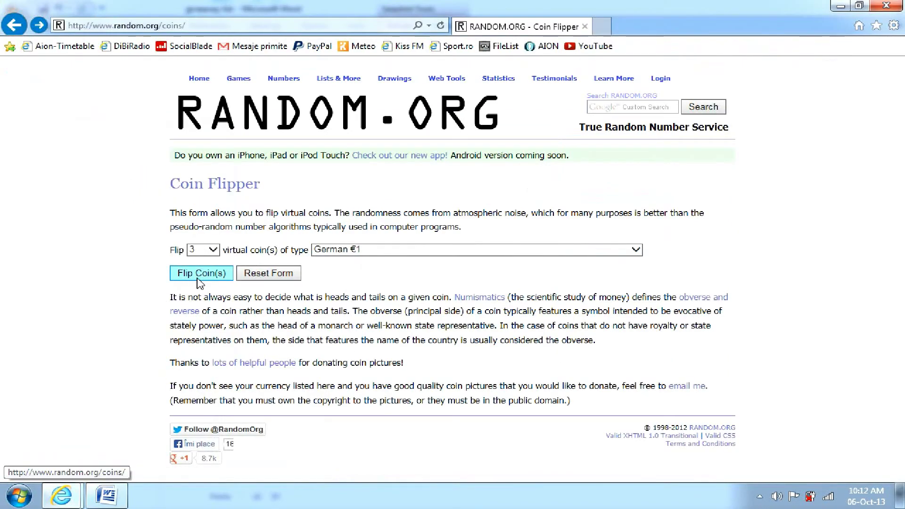
pyautogui.click(200, 276)
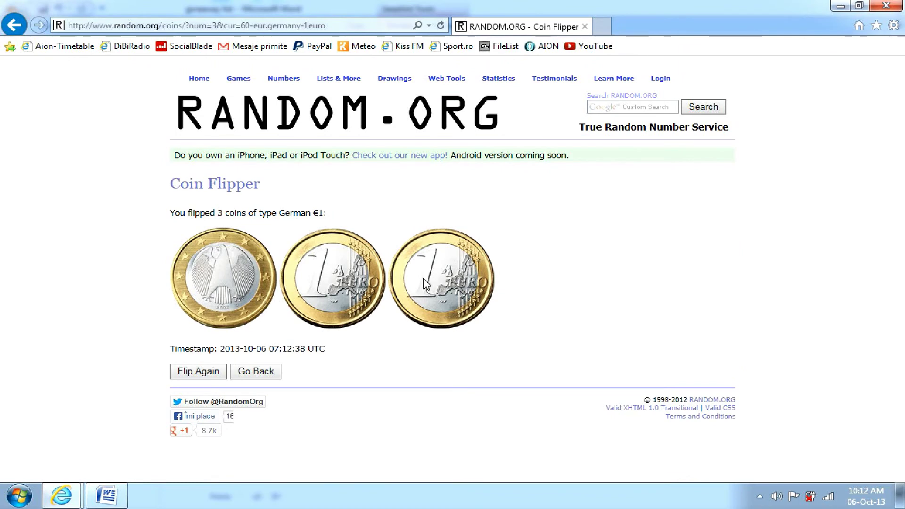
pyautogui.hotkey('alt', 'Tab')
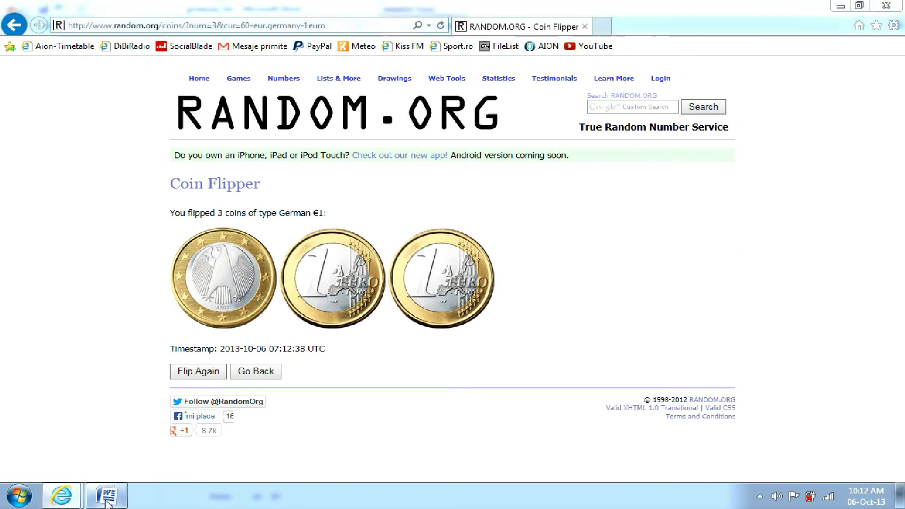
# Enter Umonck23 in the upper semifinal box and return to the Coin Flipper form.
pyautogui.click(136, 157)
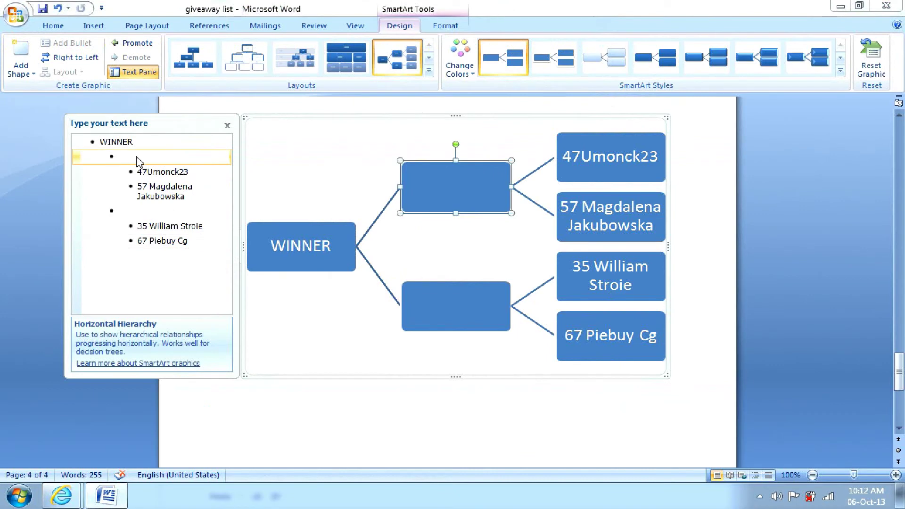
pyautogui.write('Umnck')
pyautogui.press('BackSpace')
pyautogui.press('BackSpace')
pyautogui.write('onck23')
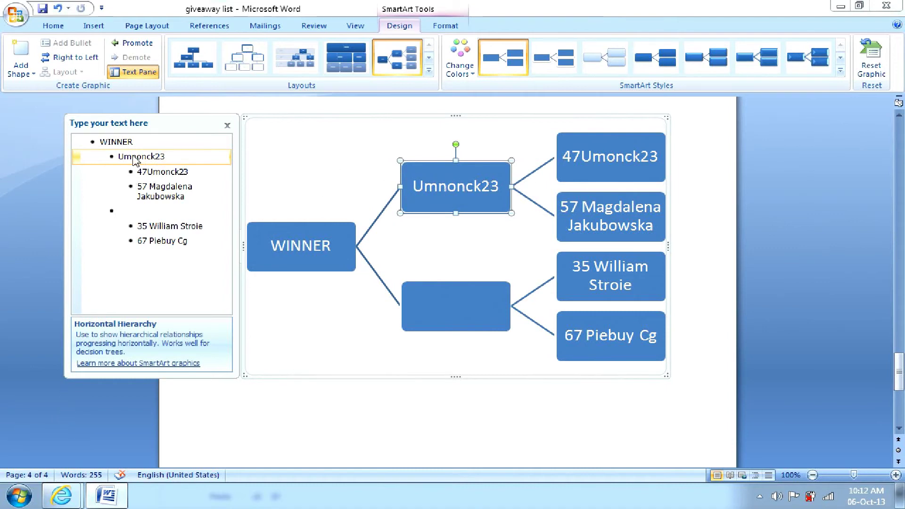
pyautogui.hotkey('alt', 'Tab')
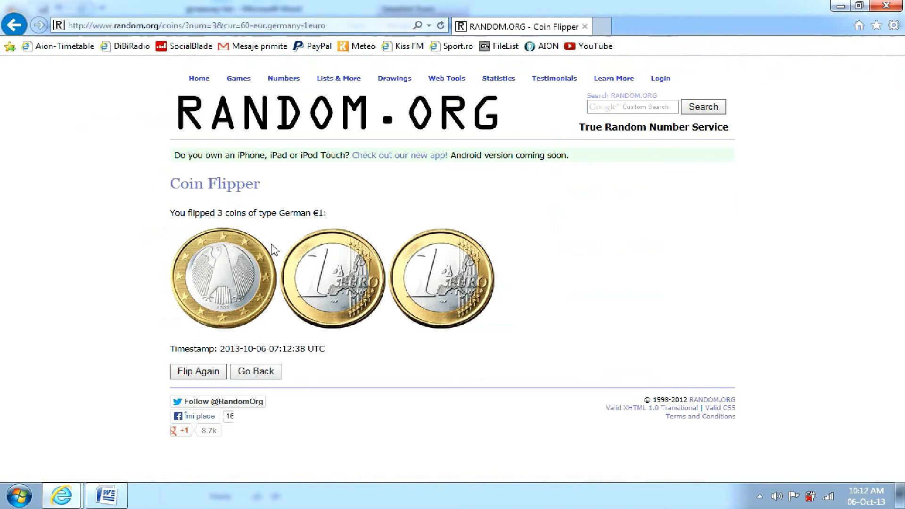
pyautogui.click(15, 25)
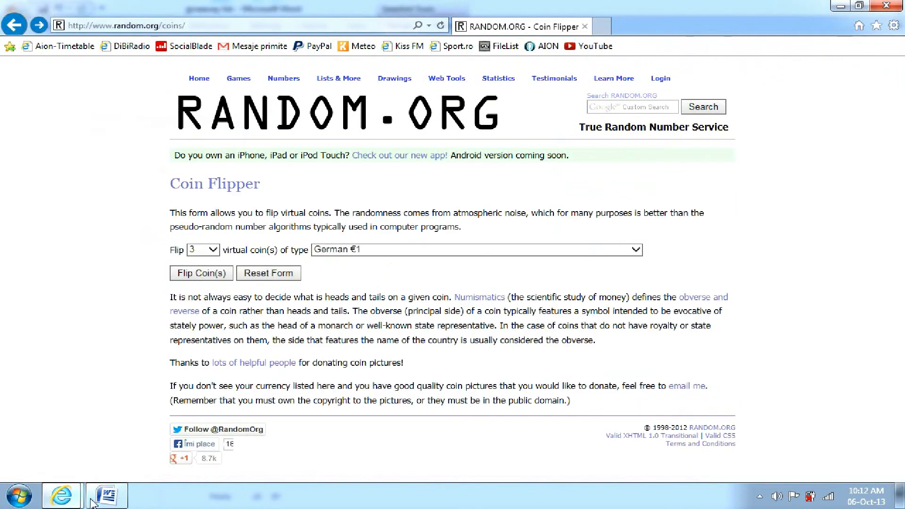
# Flip three German €1 coins for the second semifinal (euro, eagle, euro) and go back to Word.
pyautogui.click(106, 495)
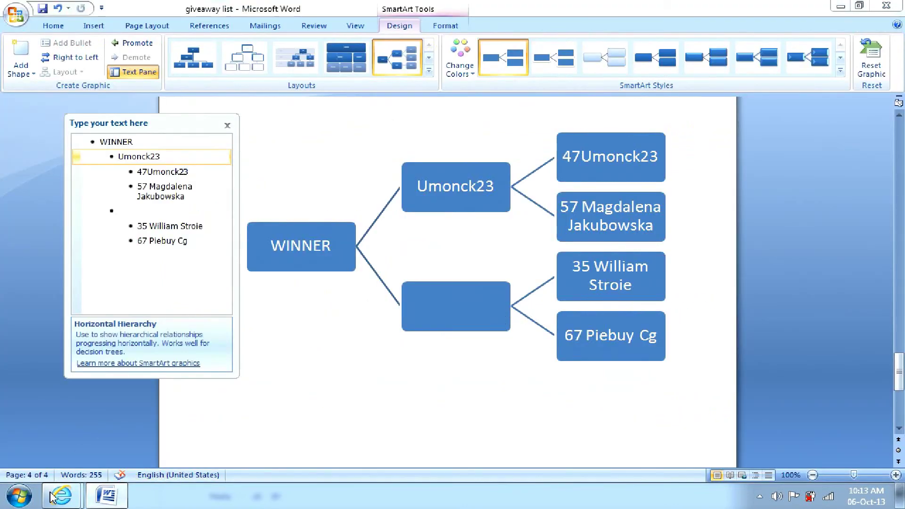
pyautogui.moveTo(61, 495)
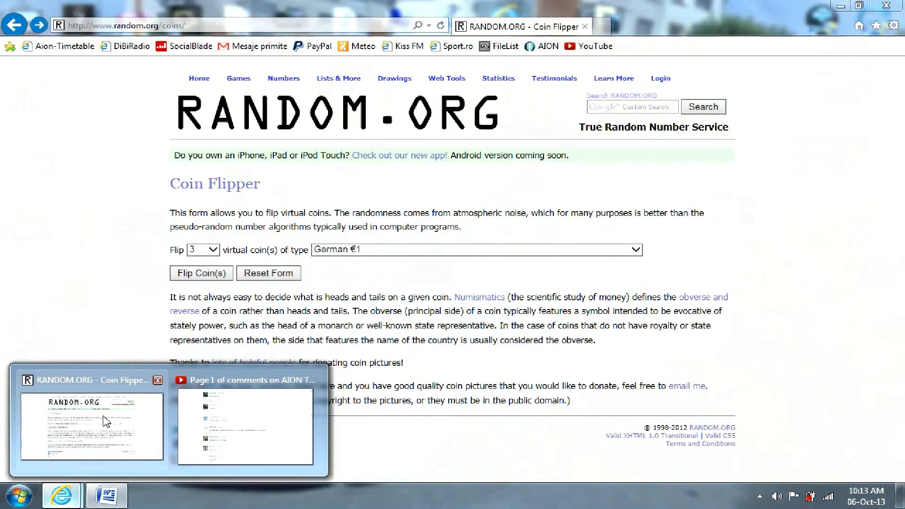
pyautogui.click(104, 421)
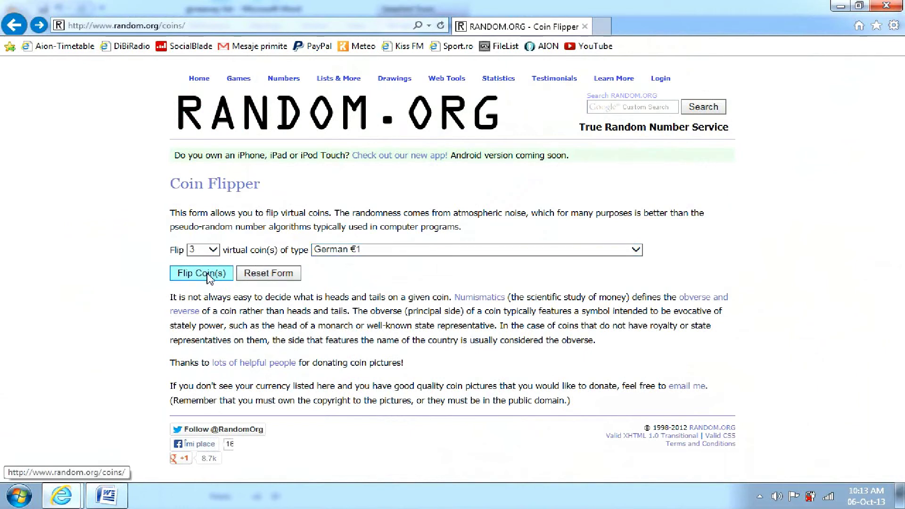
pyautogui.click(205, 275)
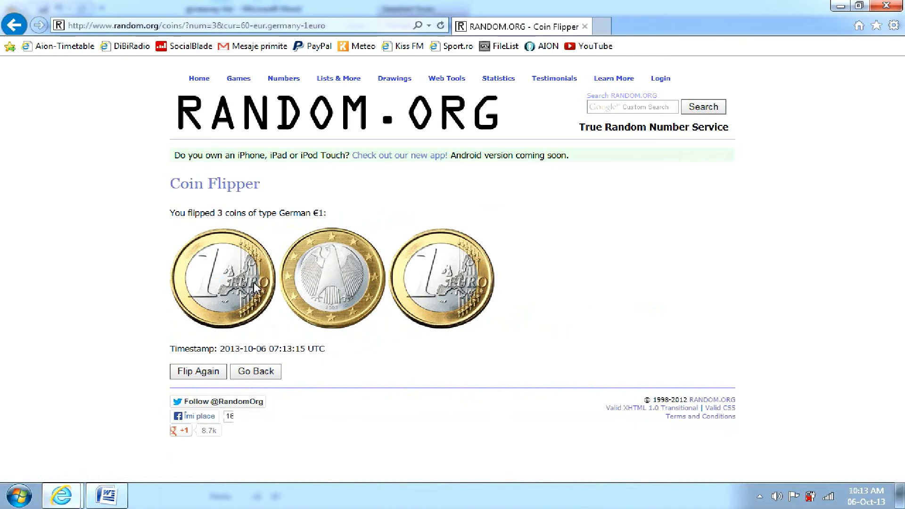
pyautogui.click(108, 495)
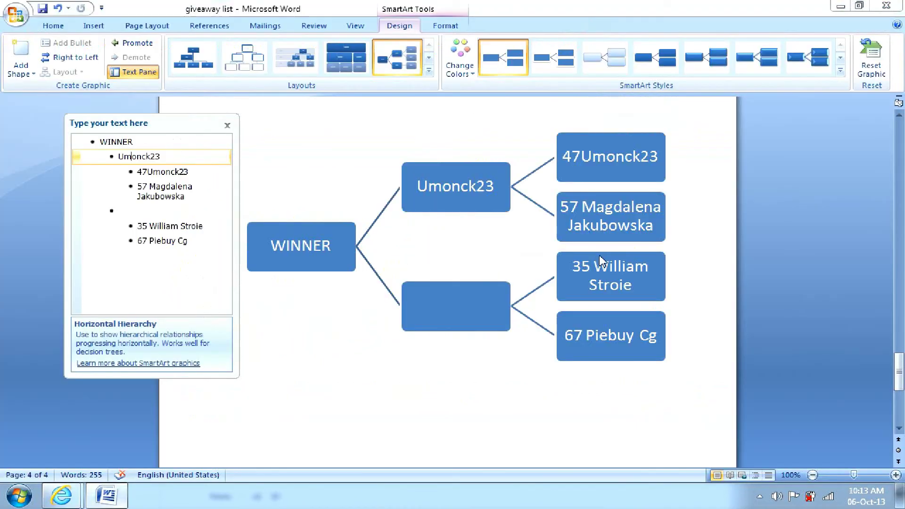
pyautogui.click(138, 213)
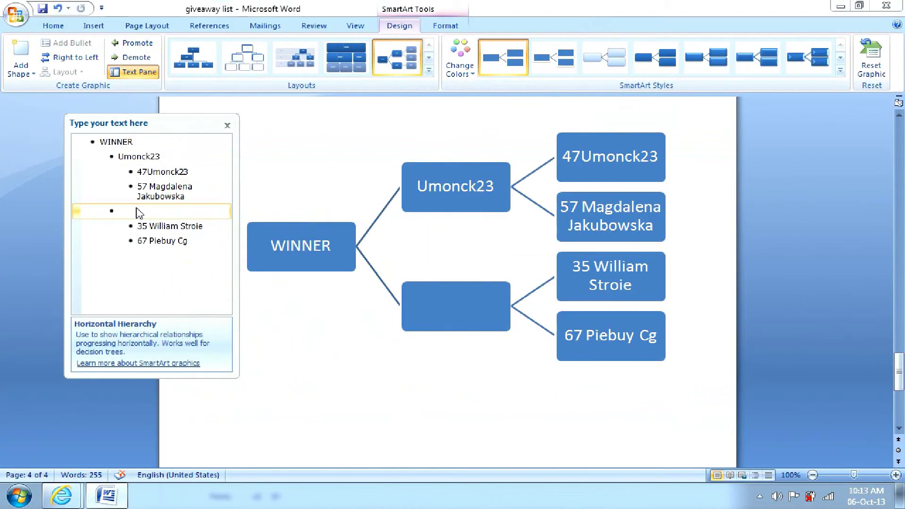
pyautogui.write('William S')
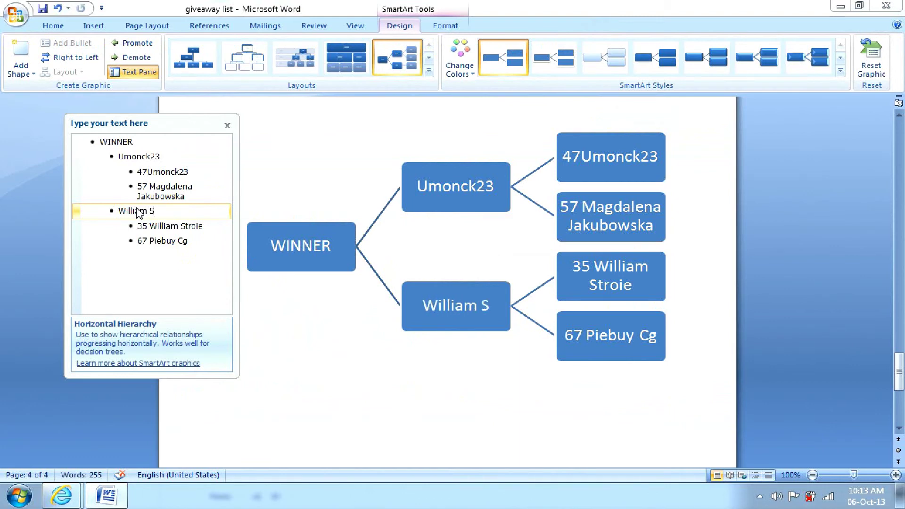
pyautogui.write('troie')
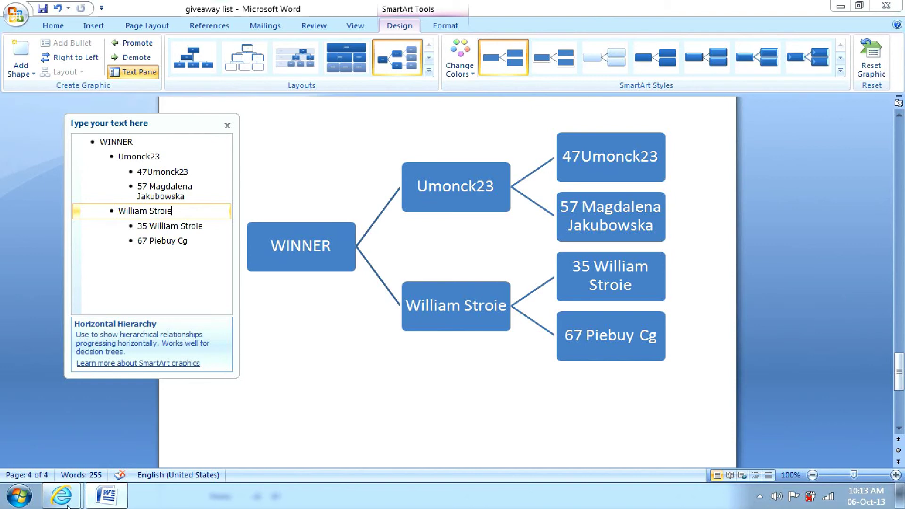
# Flip the three coins again for the final (eagle, euro, euro) and go back to Word.
pyautogui.moveTo(61, 495)
pyautogui.click(132, 433)
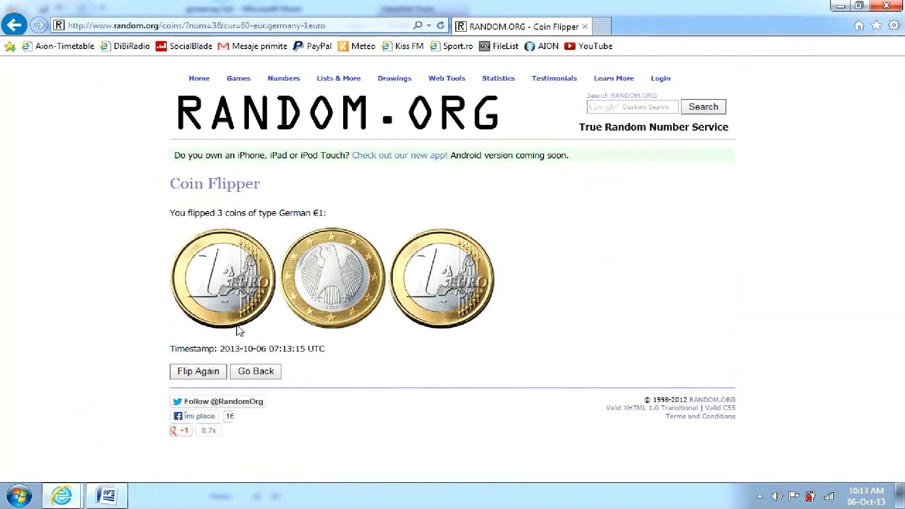
pyautogui.click(185, 370)
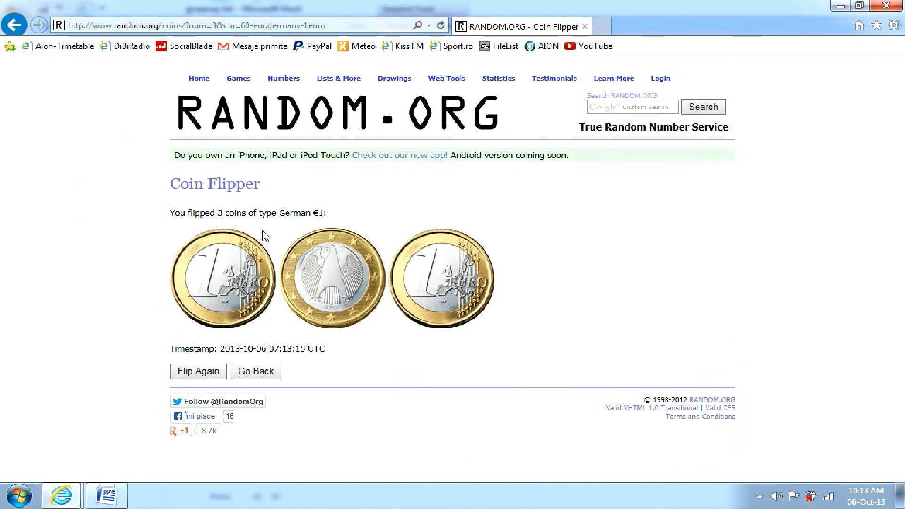
pyautogui.click(214, 378)
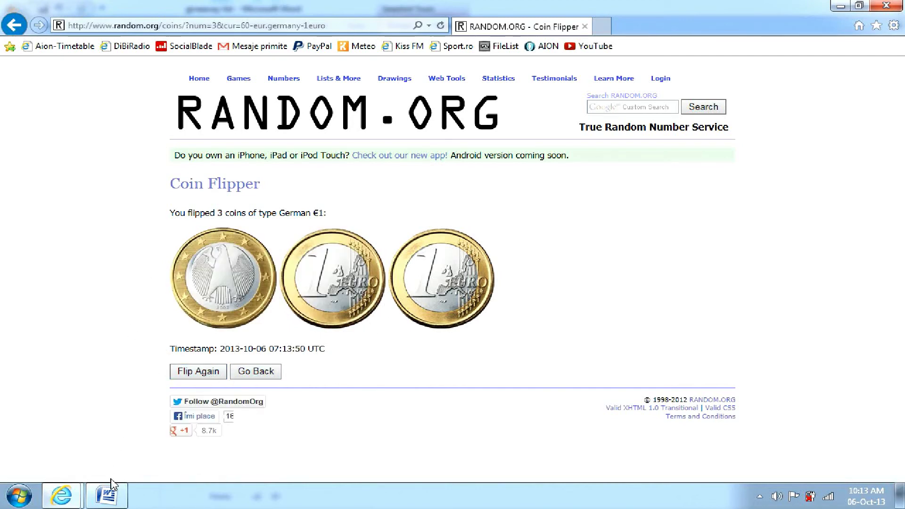
pyautogui.click(109, 494)
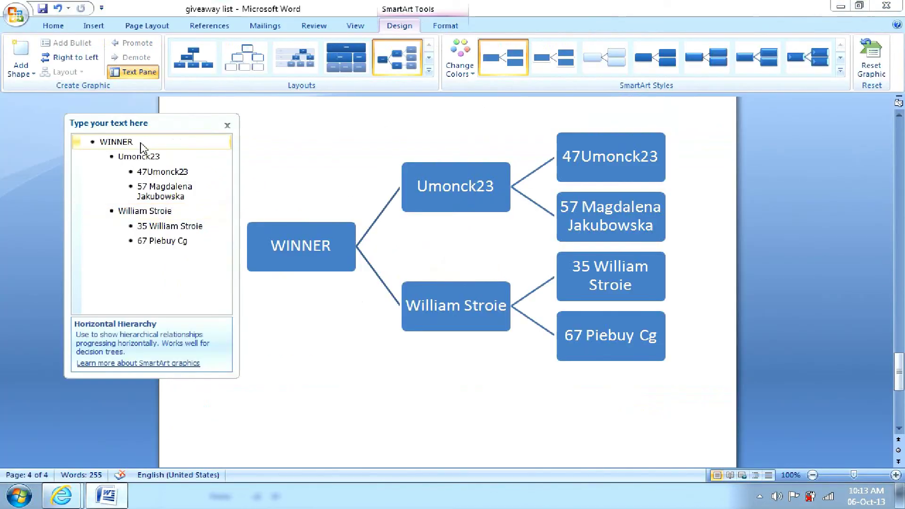
# Replace WINNER in the root box with Umonck23 as champion.
pyautogui.moveTo(142, 144); pyautogui.dragTo(103, 146)
pyautogui.write('Um')
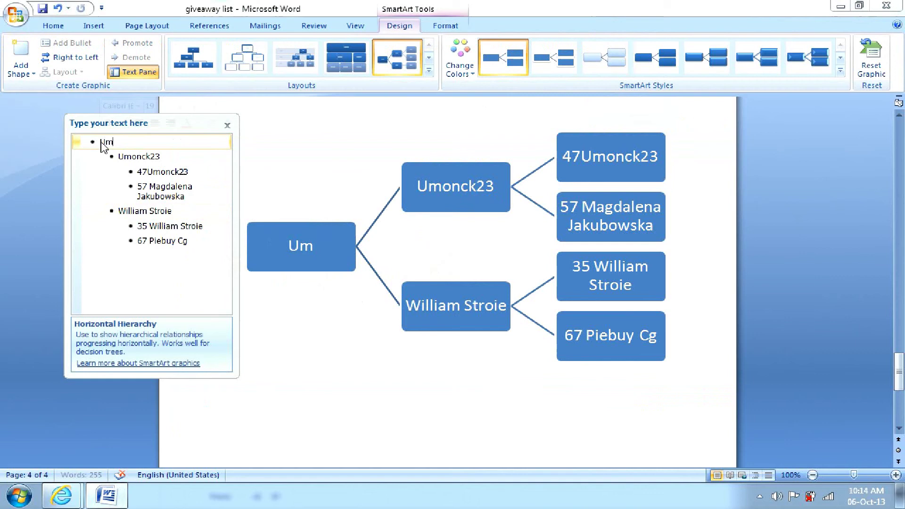
pyautogui.write('nck')
pyautogui.press('BackSpace')
pyautogui.press('BackSpace')
pyautogui.write('o')
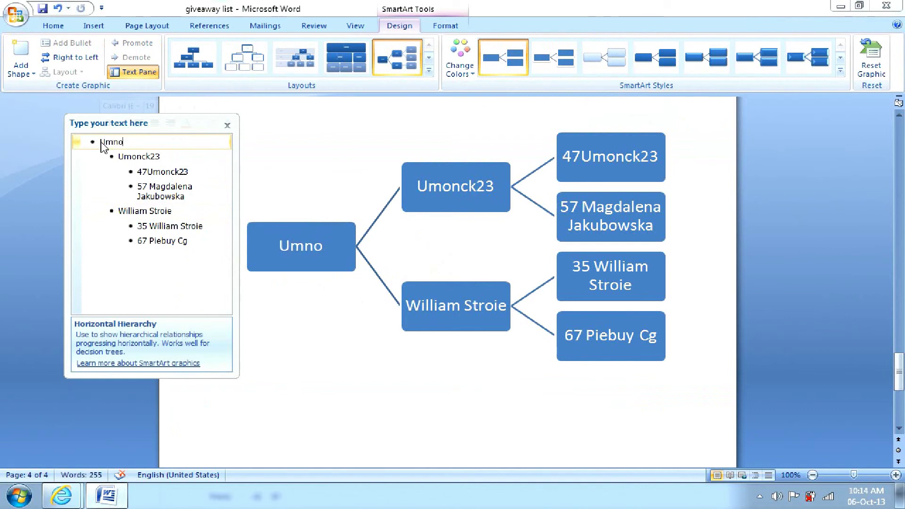
pyautogui.press('BackSpace')
pyautogui.press('BackSpace')
pyautogui.write('ocn')
pyautogui.press('BackSpace')
pyautogui.press('BackSpace')
pyautogui.write('nck')
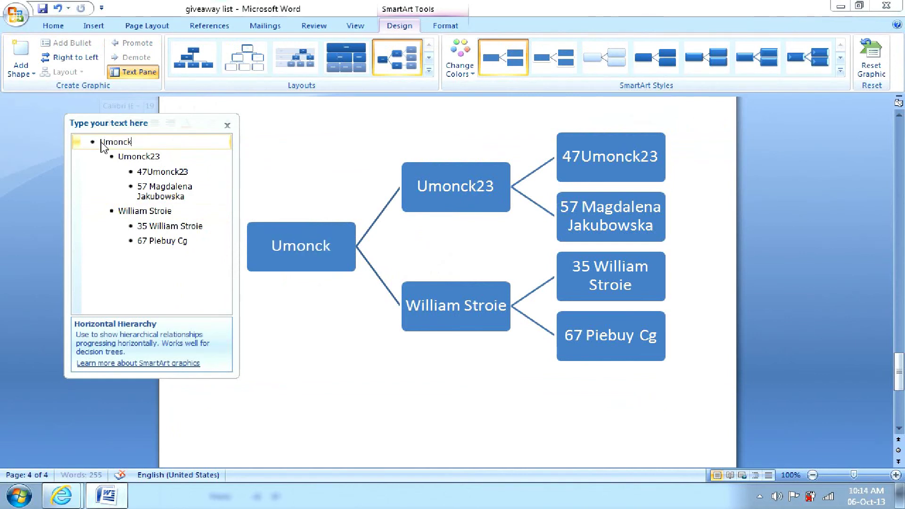
pyautogui.write('23')
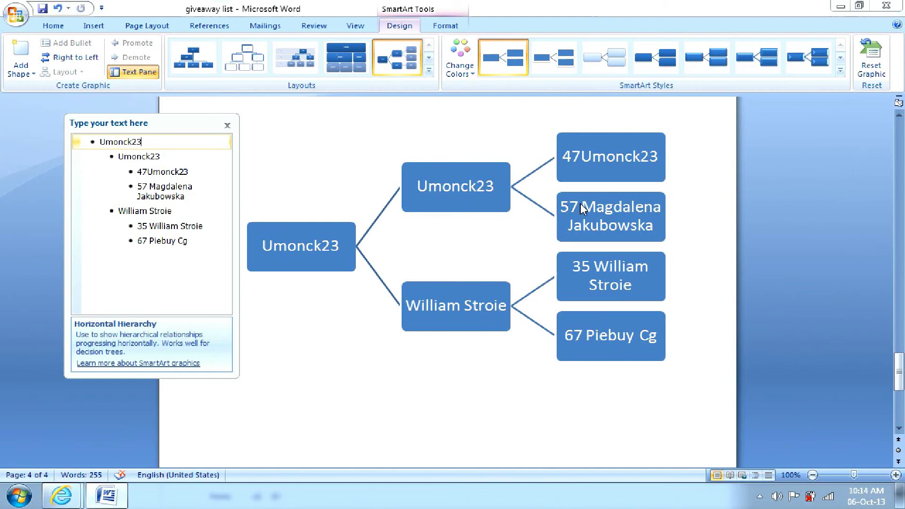
pyautogui.press('Escape')
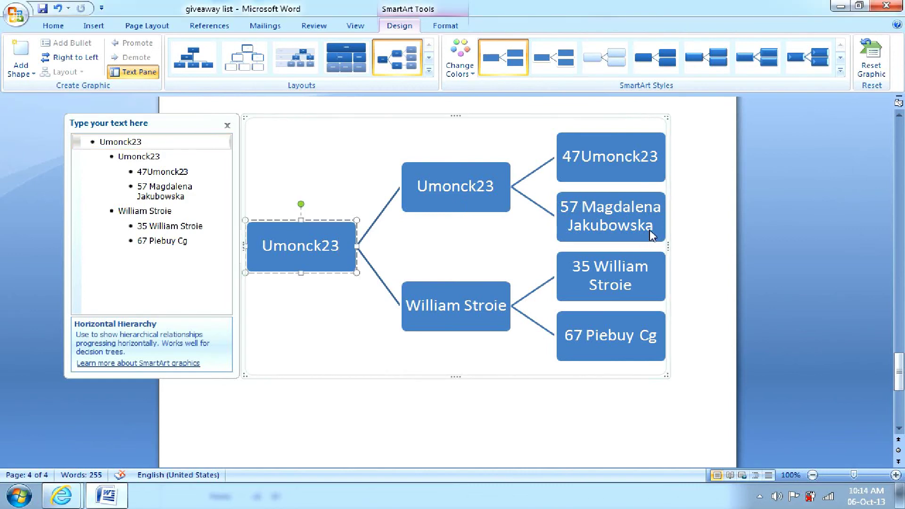
pyautogui.click(650, 236)
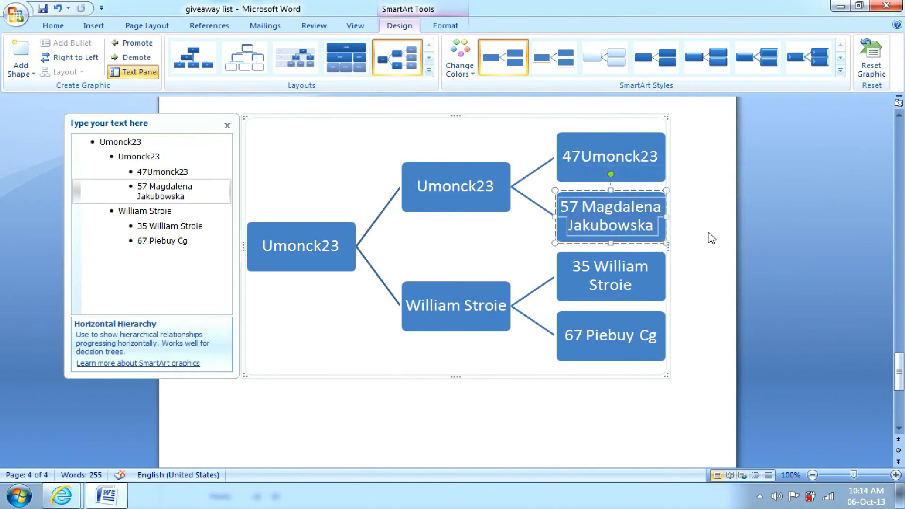